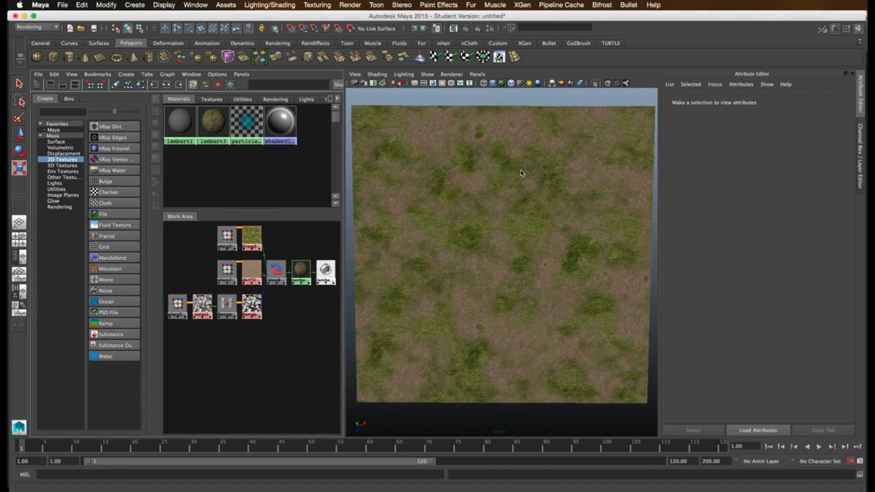
scroll(278, 277, "up", 2)
mouse_move(278, 277)
middle_mouse_down("alt")
mouse_move(291, 272)
mouse_move(297, 313)
mouse_move(274, 289)
middle_mouse_up("alt")
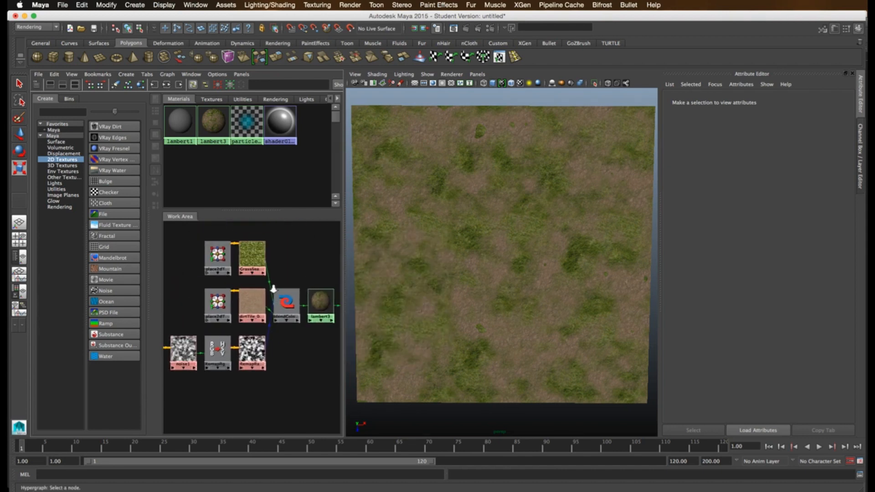
scroll(274, 302, "down", 3)
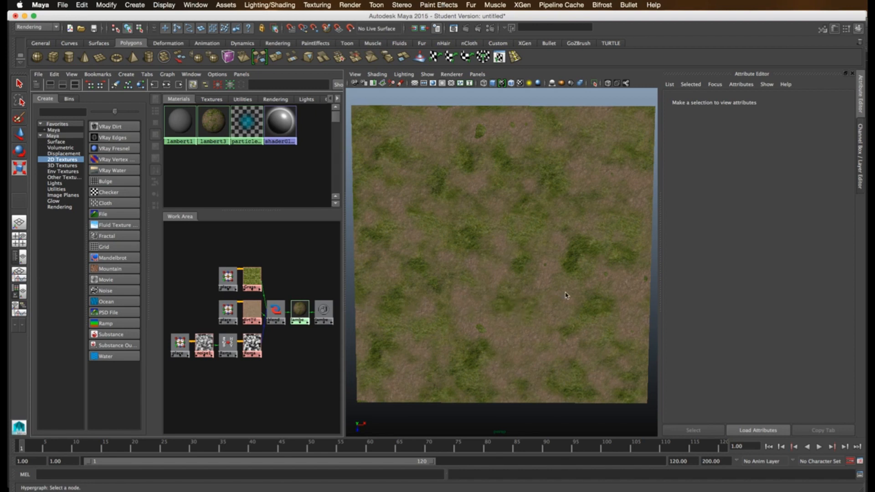
mouse_move(532, 237)
left_mouse_down("alt")
mouse_move(488, 247)
mouse_move(539, 244)
mouse_move(530, 238)
mouse_move(548, 223)
mouse_move(528, 242)
left_mouse_up("alt")
key("r")
left_click_drag(542, 305, 524, 276, "alt")
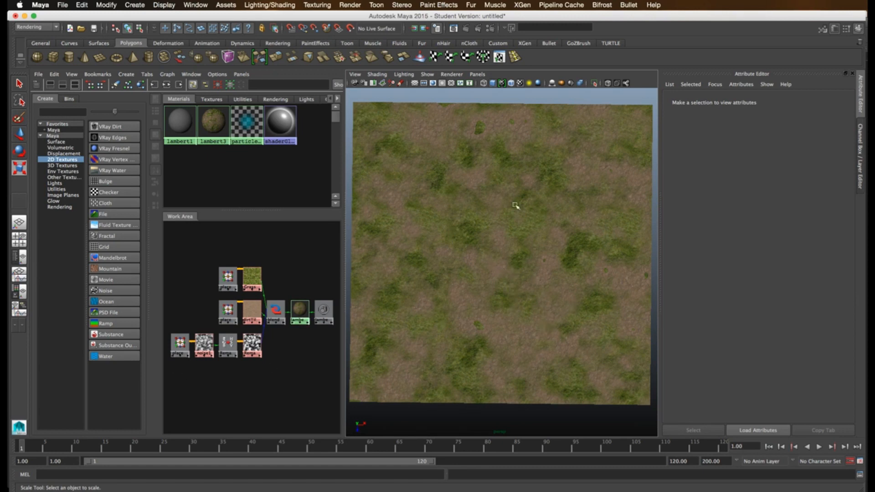
Step: Disconnect the RemapRamp1 alpha output from the blender input of blendColors1
left_click_drag(281, 339, 179, 364)
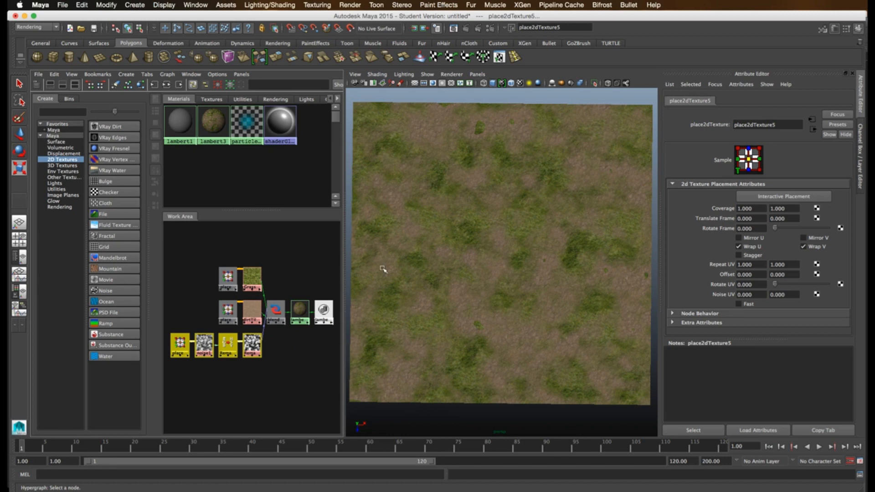
left_click(291, 329)
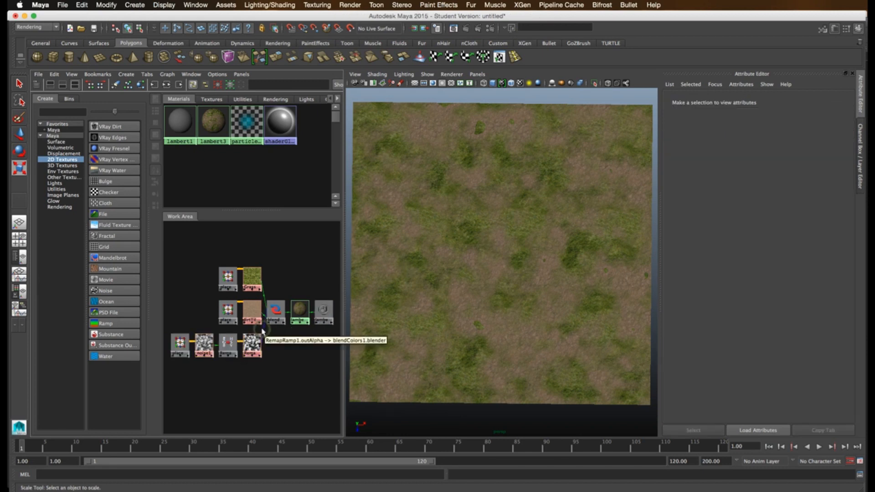
left_click(264, 328)
key("Delete")
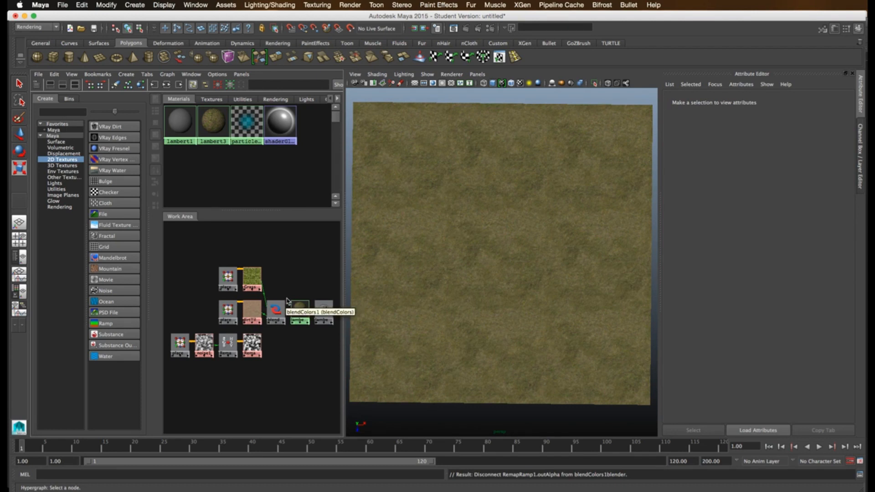
Step: Create a Ramp texture and arrange it with its 2D placement node below the existing shading network
left_click(111, 321)
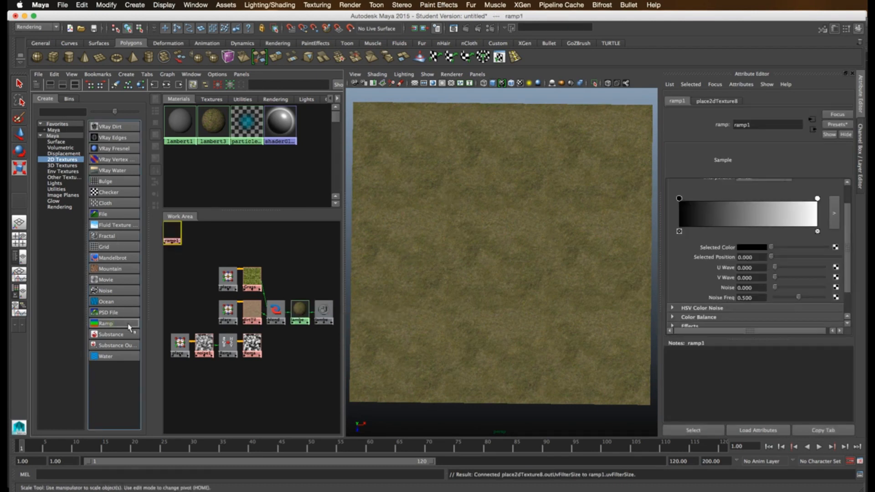
left_click_drag(169, 233, 254, 378)
scroll(255, 379, "down", 3)
left_click_drag(178, 252, 227, 365)
scroll(255, 331, "up", 3)
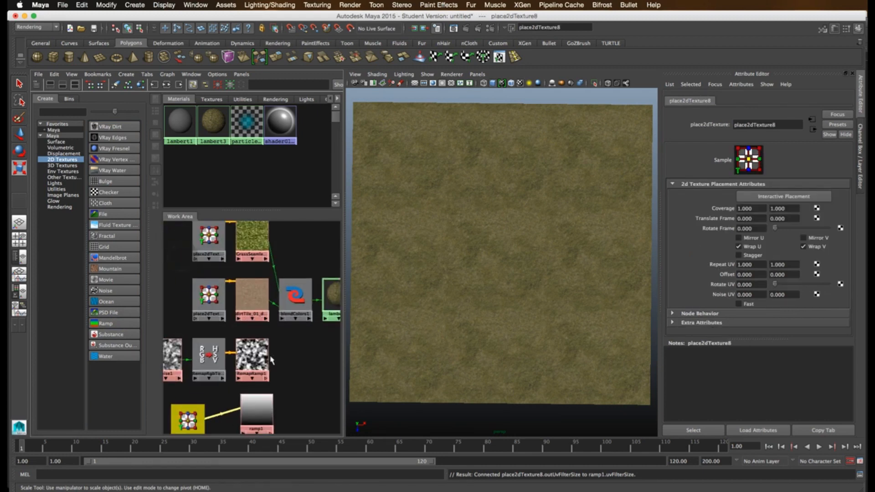
Step: Connect ramp1 to the Blender attribute of blendColors1 and line up the ramp's placement node beside it
left_click(246, 412)
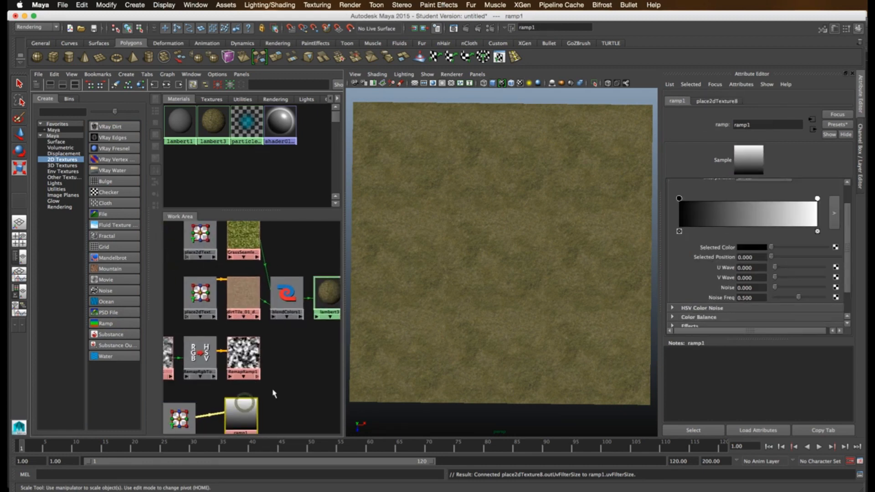
left_click(286, 296)
middle_click_drag(287, 296, 725, 196)
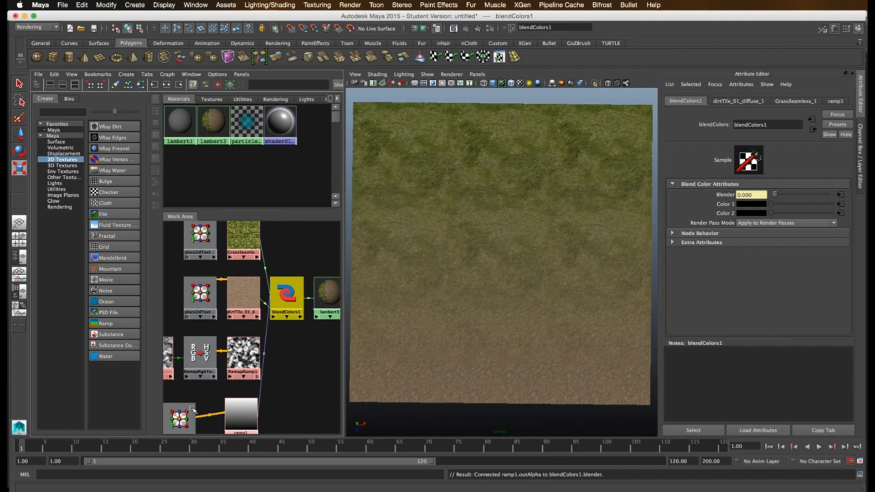
left_click_drag(193, 409, 205, 405)
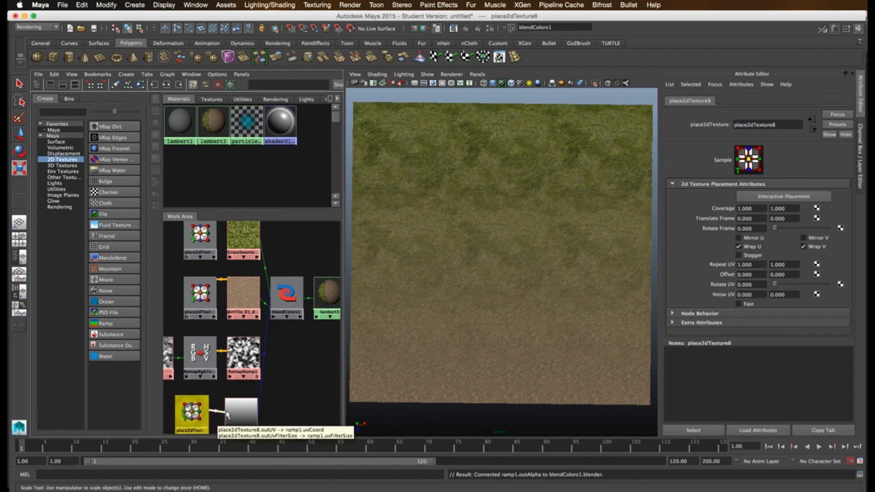
Step: Bring ramp1's markers together for a sharp transition, with black at position 0.449 and white at 0.505
left_click(252, 411)
left_click_drag(681, 199, 754, 205)
left_click_drag(807, 201, 748, 198)
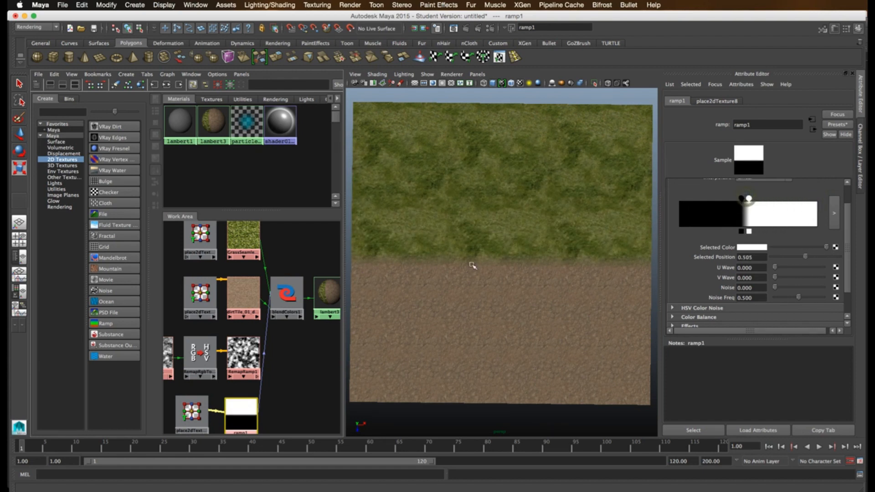
mouse_move(478, 269)
right_mouse_down("alt")
mouse_move(613, 260)
mouse_move(480, 262)
right_mouse_up("alt")
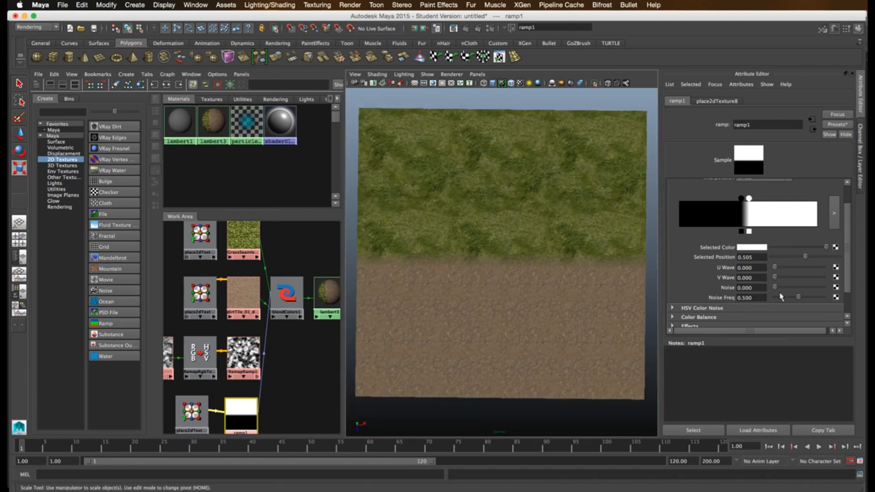
Step: Try Noise 0.019 with Noise Freq 1 on ramp1 and return both values to 0
left_click_drag(777, 291, 834, 300)
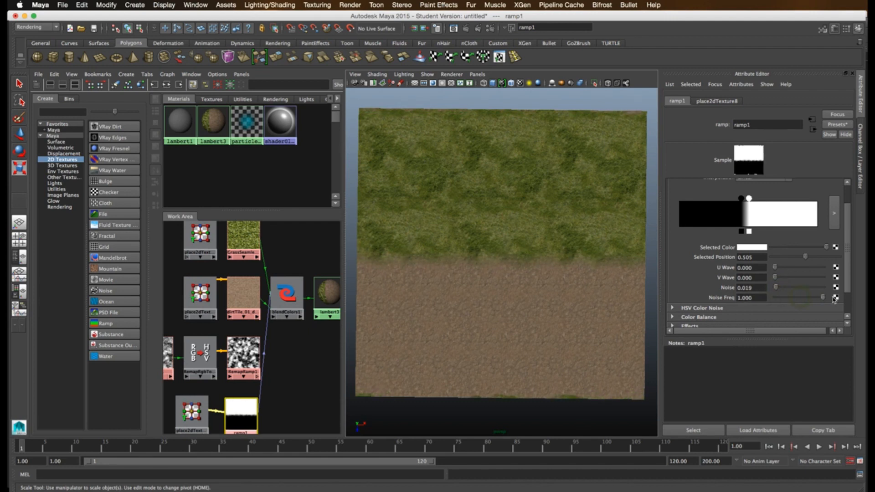
right_click_drag(515, 253, 557, 258, "alt")
key("f")
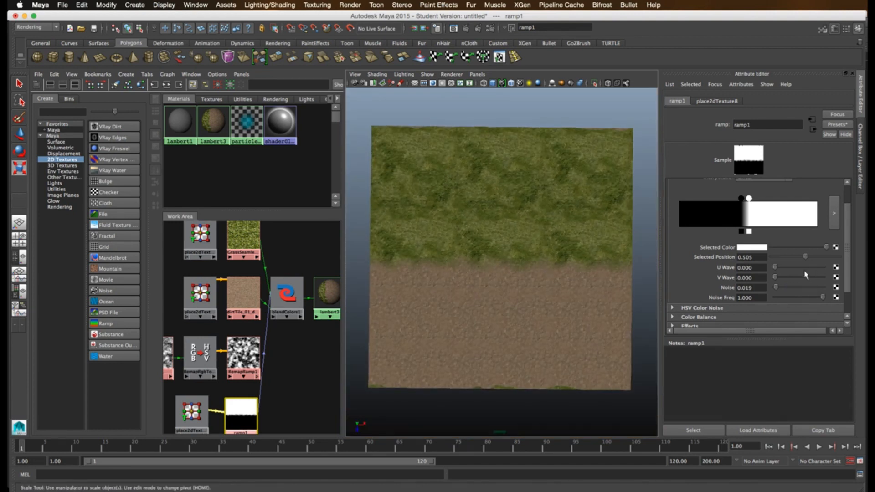
left_click_drag(777, 288, 755, 290)
Step: Rearrange ramp1 and its placement node in the work area so they sit spread out below the remap nodes
left_click(244, 358)
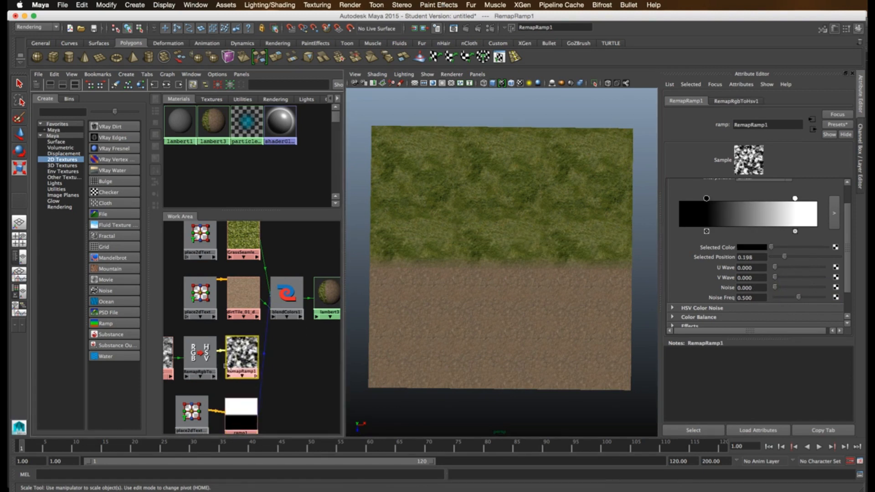
right_click_drag(294, 361, 285, 353, "alt")
middle_click_drag(285, 353, 303, 343, "alt")
left_click_drag(224, 384, 190, 385)
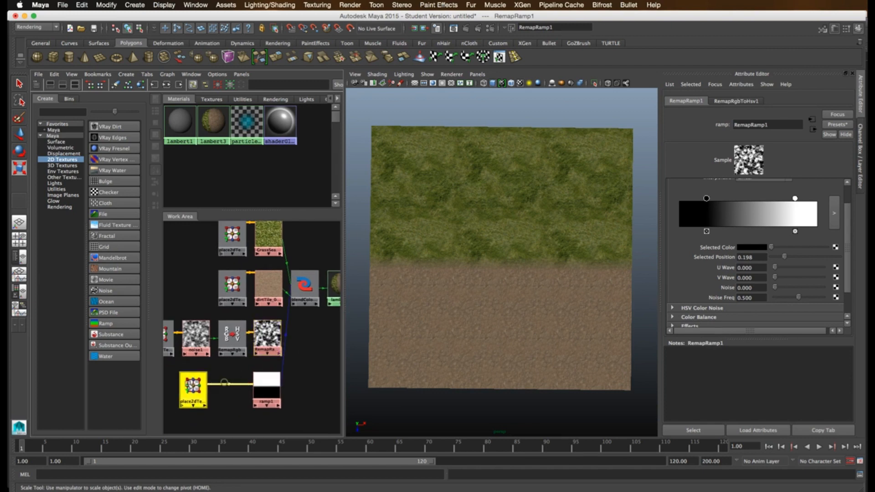
left_click_drag(260, 381, 220, 386)
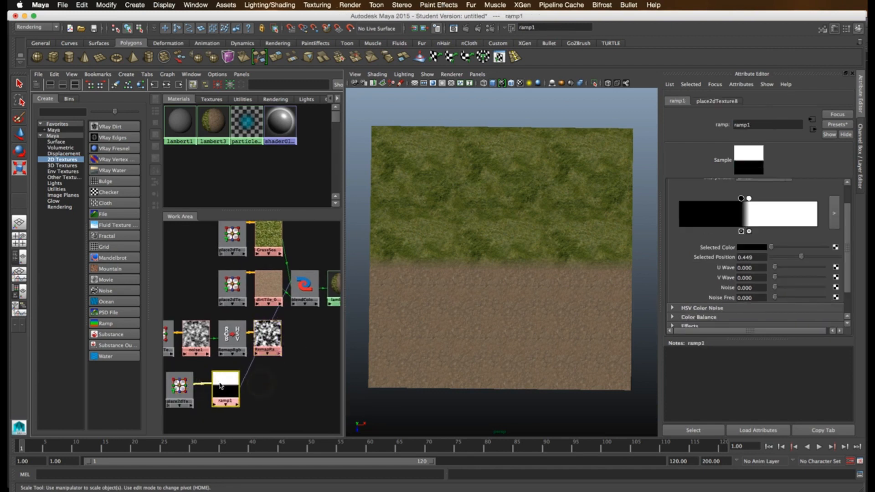
mouse_move(249, 375)
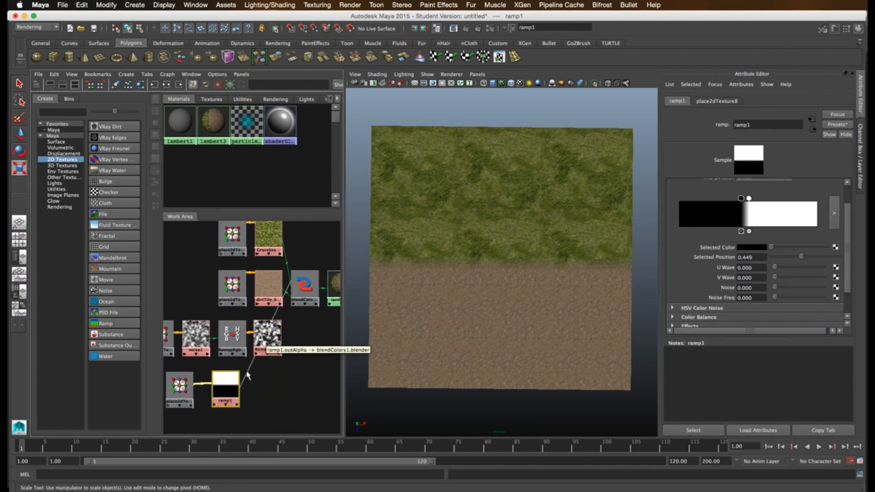
left_click_drag(228, 387, 297, 387)
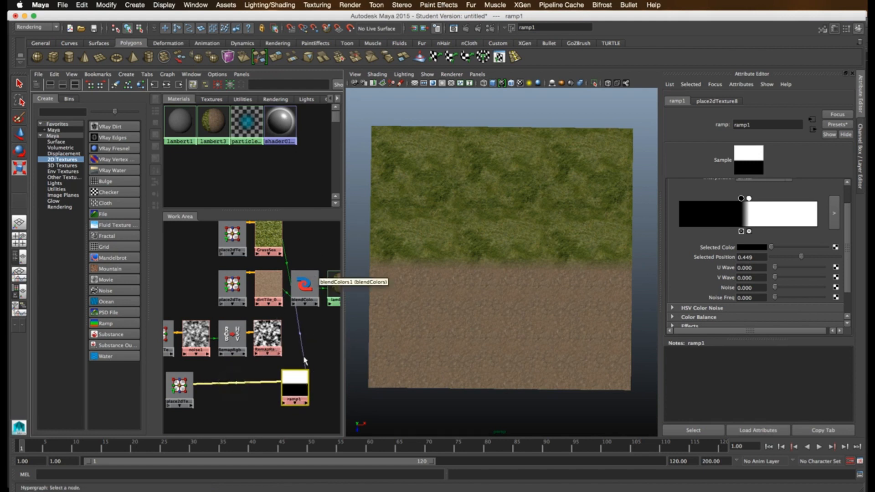
Step: Reshape ramp1 into a white-black-white gradient with a dark band around the middle and the first white marker at 0.333
left_click_drag(741, 198, 778, 198)
left_click_drag(713, 198, 795, 216)
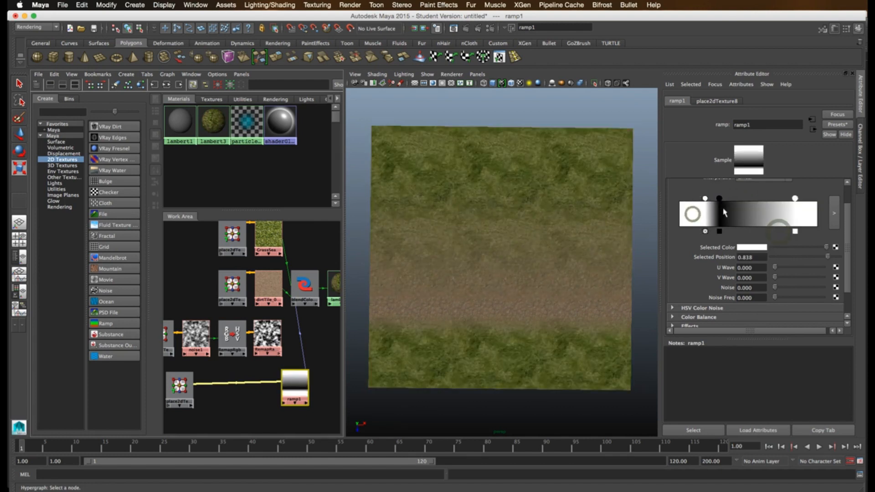
mouse_move(719, 198)
left_mouse_down()
mouse_move(741, 201)
mouse_move(728, 199)
left_mouse_up()
left_click_drag(795, 198, 761, 198)
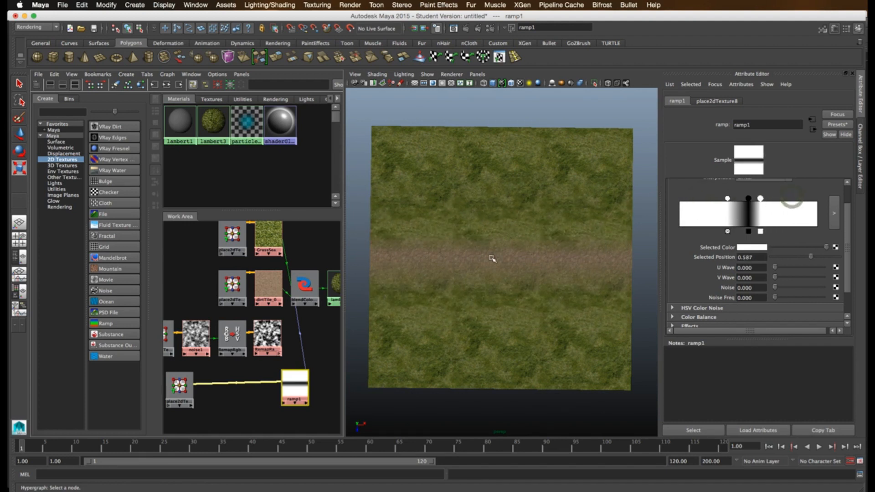
right_click_drag(488, 262, 620, 250, "alt")
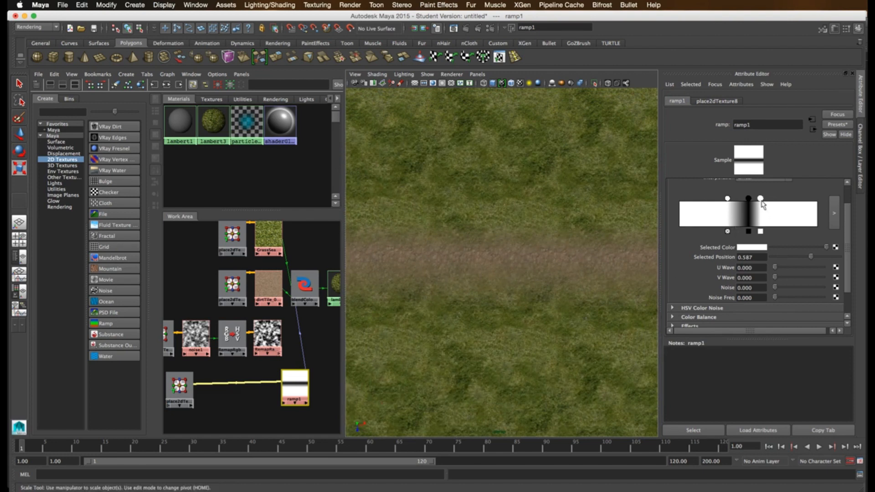
left_click_drag(761, 199, 773, 199)
Step: Delete ramp1's extra white marker and restore a full gradient from black at position 0 to white at the opposite end
left_click(773, 231)
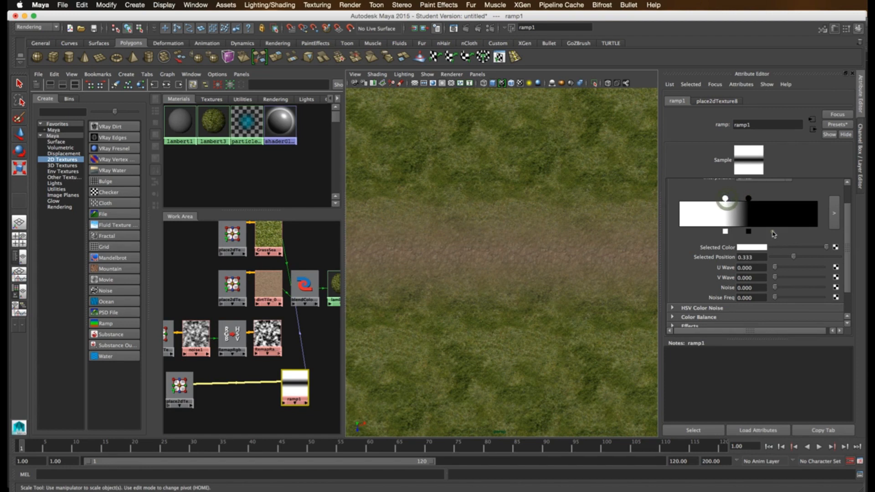
left_click_drag(749, 198, 825, 200)
left_click(679, 199)
scroll(464, 269, "down", 3)
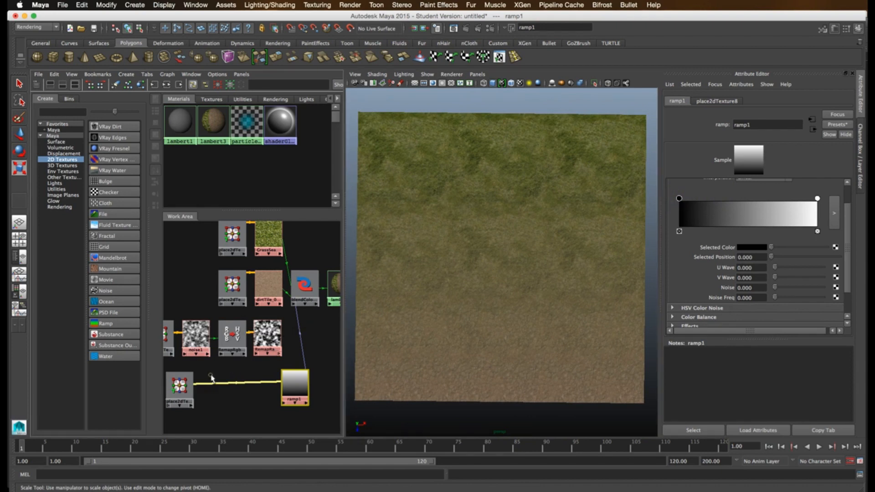
Step: Connect the noise1 texture to the color of lambert3 to preview the noise on the plane
left_click(209, 373)
left_click(196, 339)
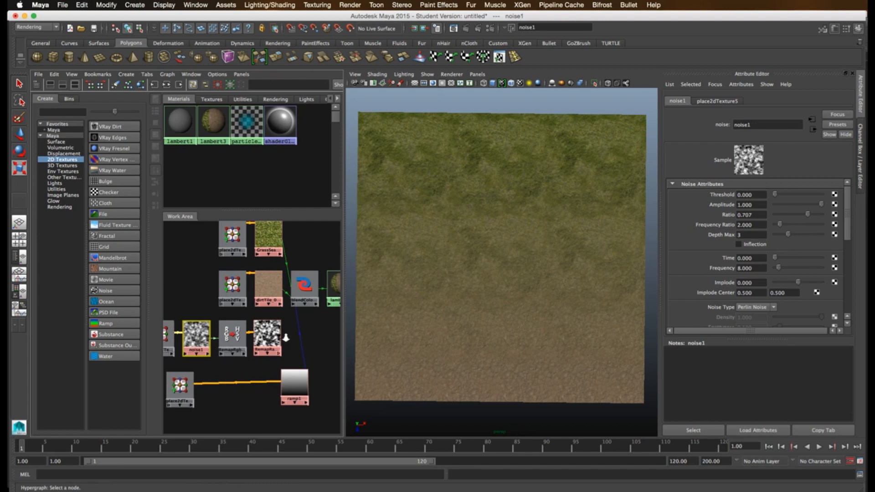
key("a")
middle_click_drag(300, 312, 325, 293)
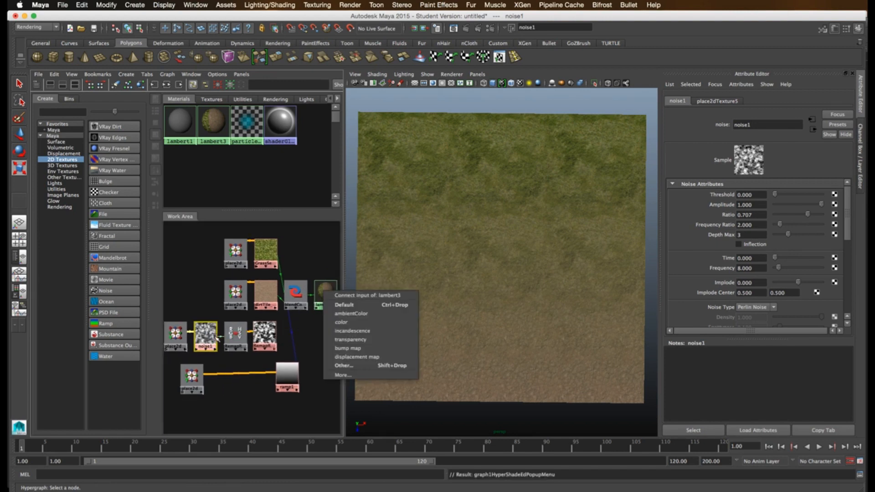
left_click(345, 323)
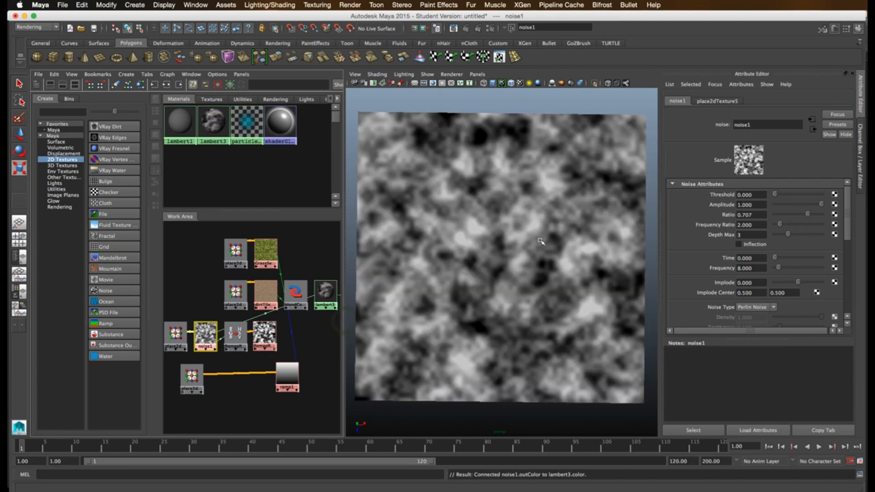
left_click_drag(541, 247, 538, 251, "alt")
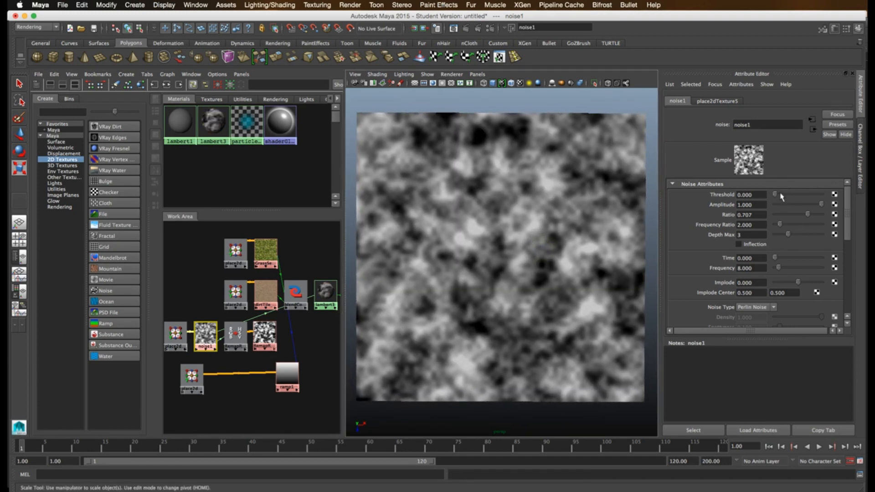
Step: Set noise1's Ratio to 0.853 and Frequency Ratio to 2.412, keeping Threshold at 0 and Amplitude at 1
left_click_drag(775, 197, 755, 202)
mouse_move(825, 206)
left_mouse_down()
mouse_move(771, 208)
mouse_move(840, 208)
mouse_move(819, 218)
left_mouse_up()
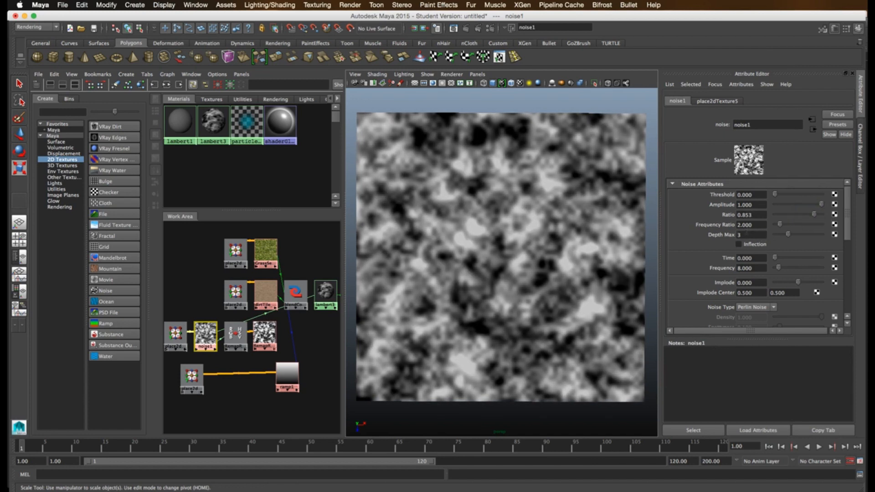
left_click_drag(782, 226, 781, 225)
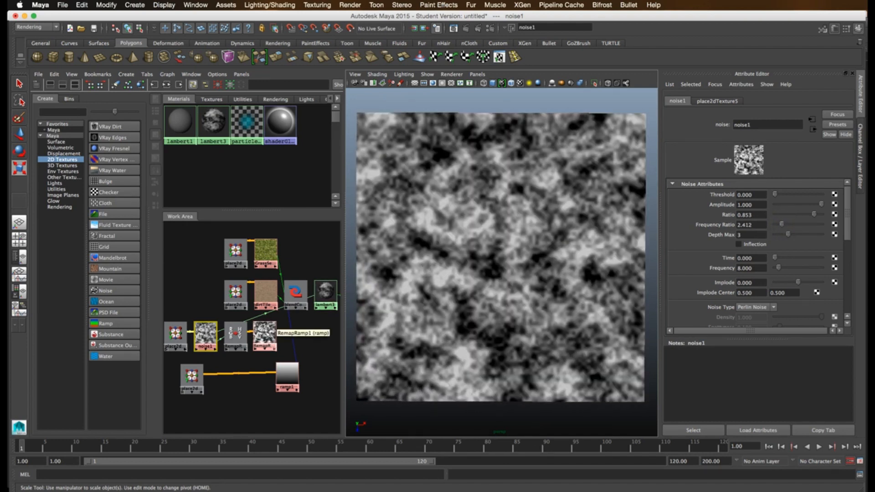
Step: Connect RemapRamp1 to the color of lambert3 and open RemapRamp1's gradient attributes
left_click(238, 338)
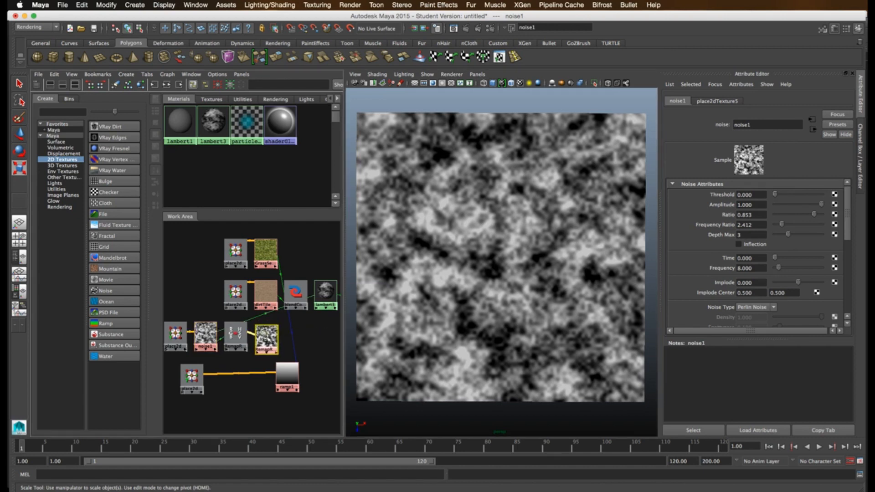
left_click(238, 337)
middle_click_drag(238, 338, 327, 306)
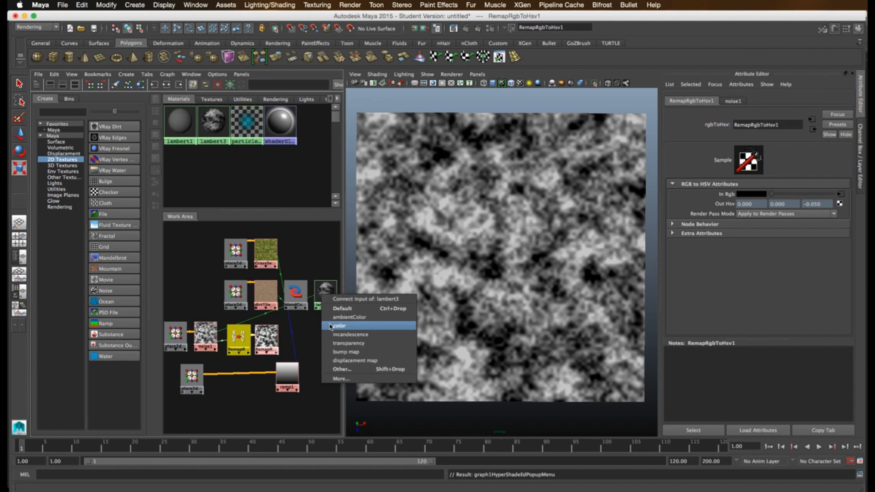
left_click(332, 326)
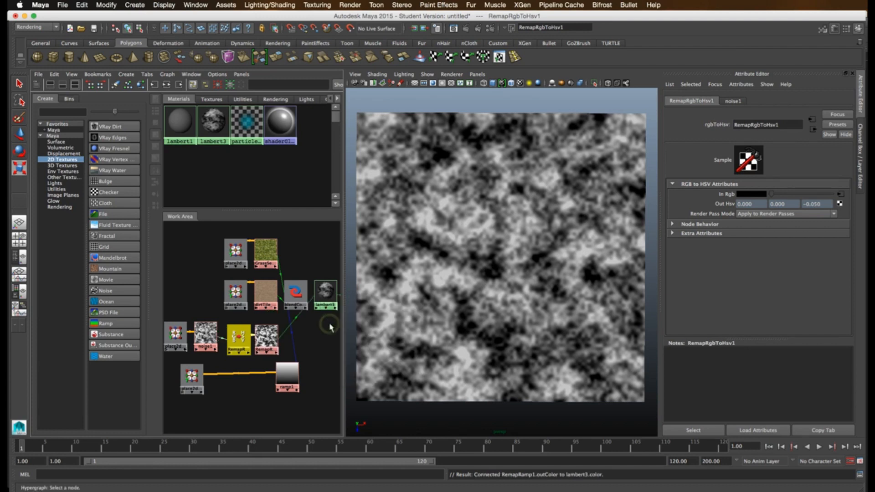
left_click(267, 338)
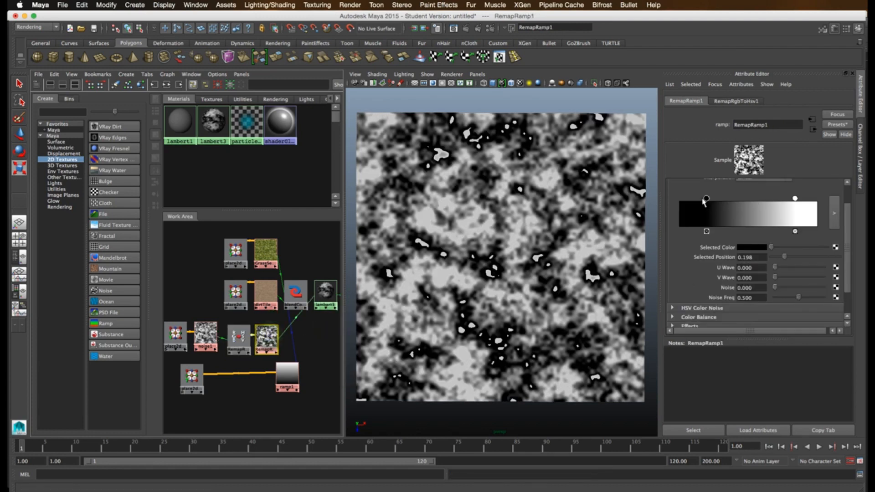
Step: Spread RemapRamp1's gradient to full range with the black marker at position 0 and the white marker at position 1
left_click_drag(706, 198, 679, 198)
left_click_drag(795, 198, 835, 205)
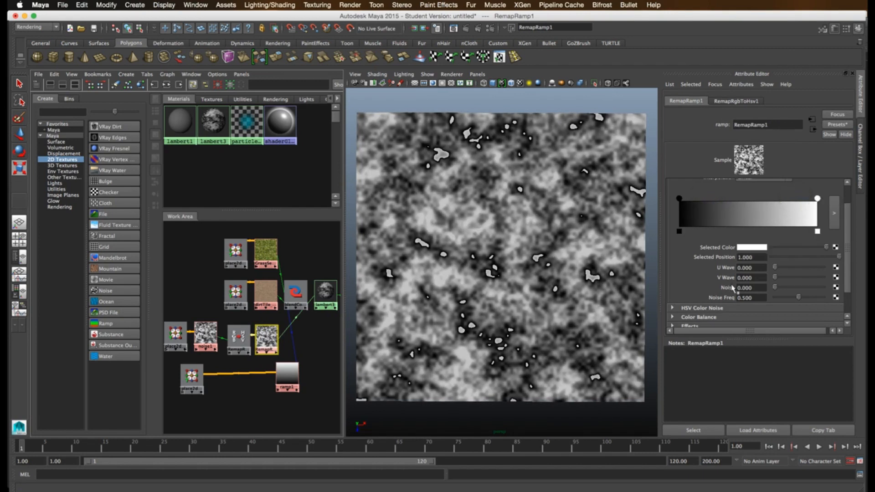
Step: Lower noise1's Color Gain to light gray and raise its Color Offset slightly above black
left_click(206, 336)
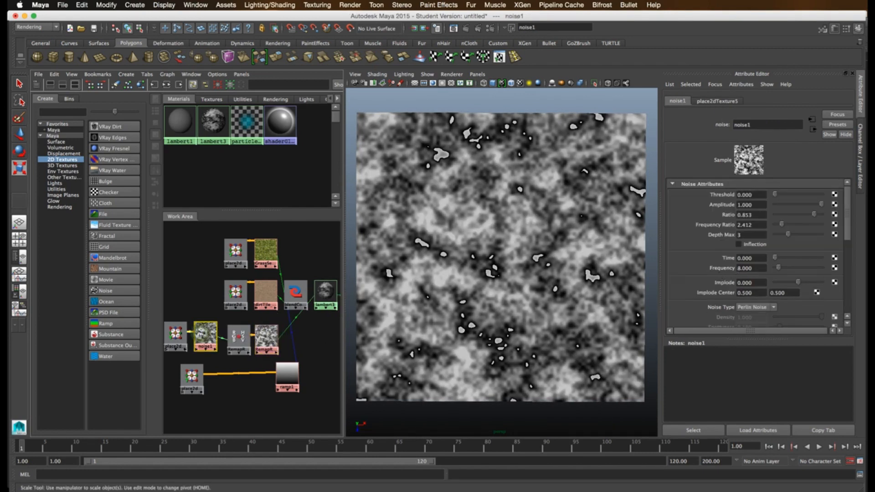
scroll(738, 273, "down", 3)
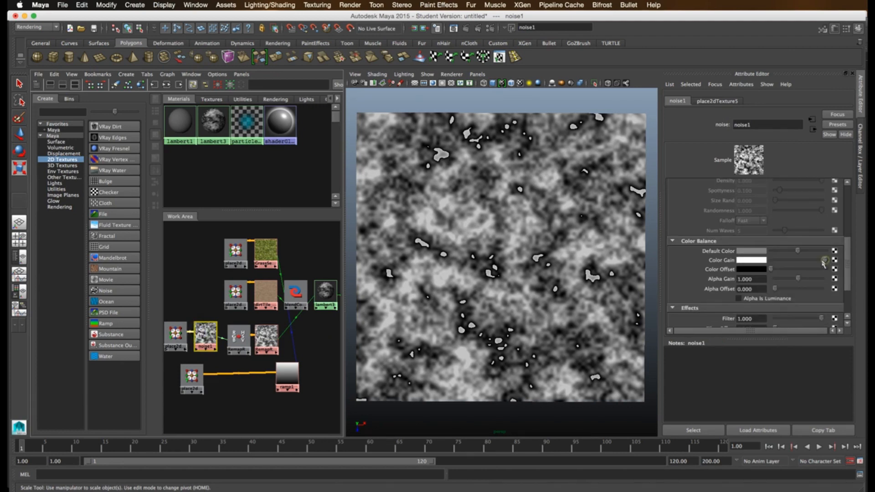
left_click_drag(772, 268, 776, 269)
left_click_drag(821, 266, 782, 270)
left_click(778, 269)
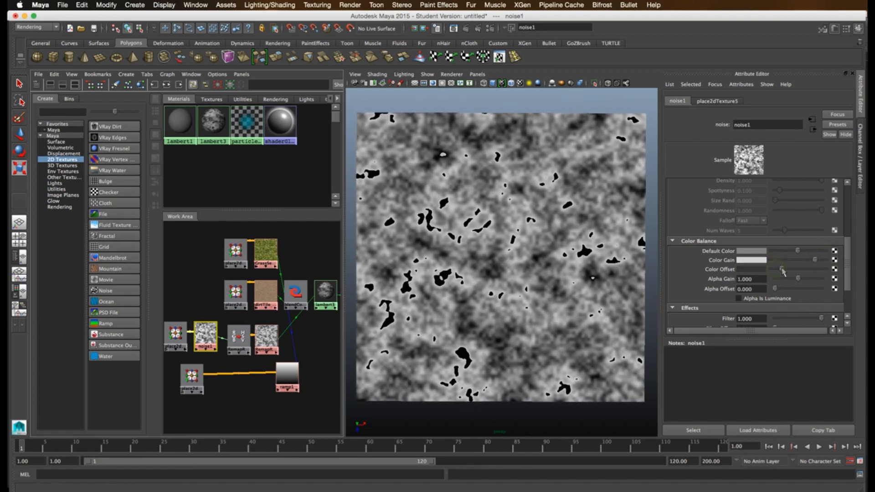
left_click(813, 260)
left_click(781, 270)
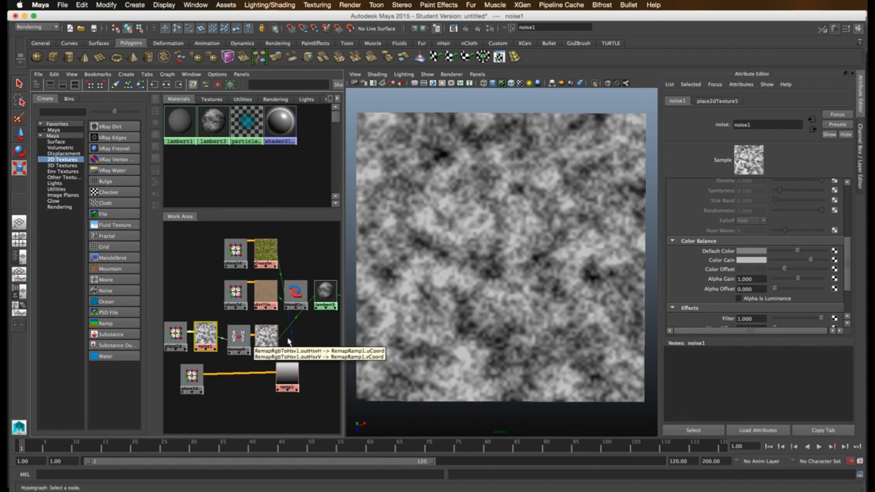
Step: Rearrange the node graph by placing ramp1 and its placement node beneath the noise nodes and moving blendColors1 slightly up
left_click(262, 338)
left_click(238, 336)
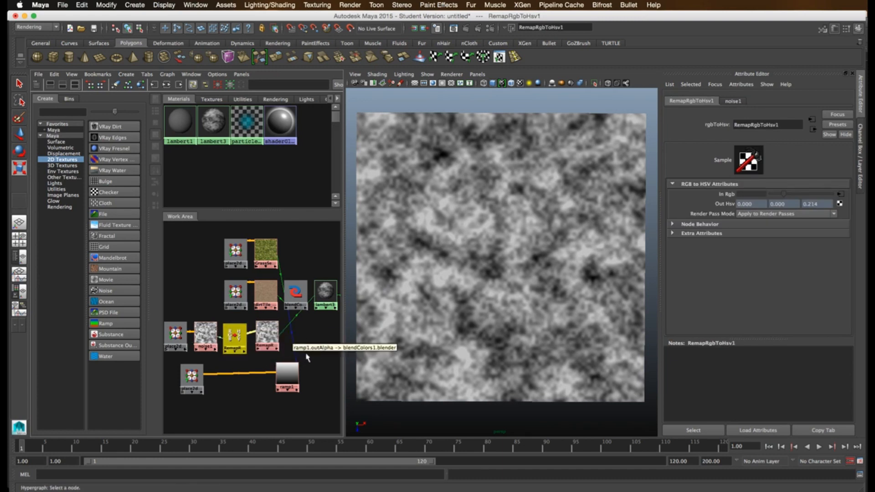
scroll(292, 351, "down", 2)
mouse_move(287, 348)
middle_mouse_down("alt")
mouse_move(314, 342)
mouse_move(299, 348)
middle_mouse_up("alt")
left_click_drag(230, 367, 208, 368)
left_click_drag(290, 363, 233, 370)
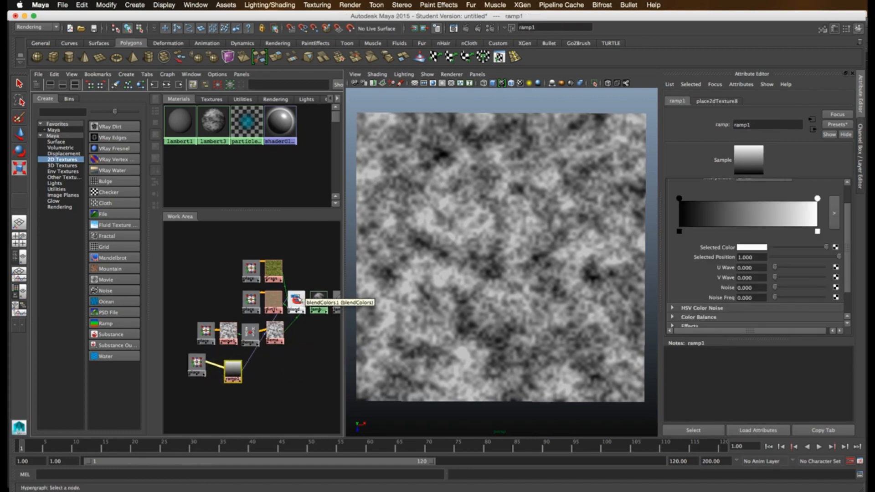
left_click(299, 299)
left_click_drag(299, 299, 299, 288)
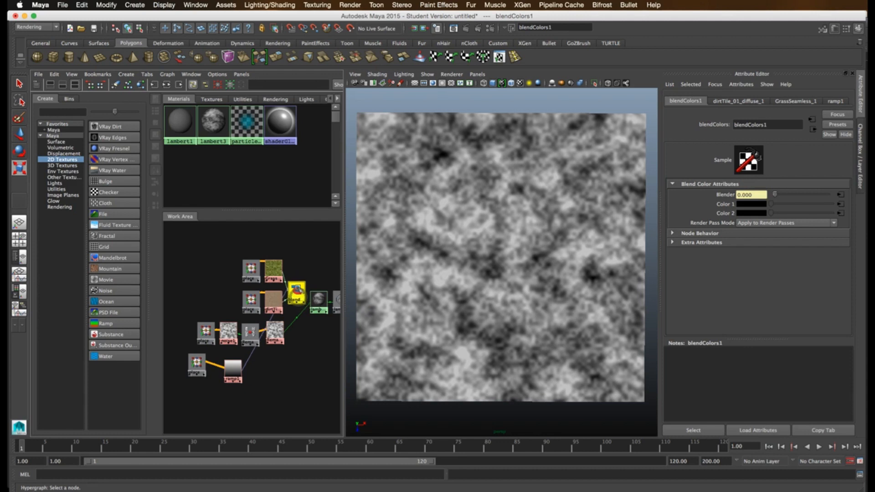
Step: Remove ramp1's connection to the Blender attribute of blendColors1 and connect RemapRamp1 to it instead
left_click(250, 360)
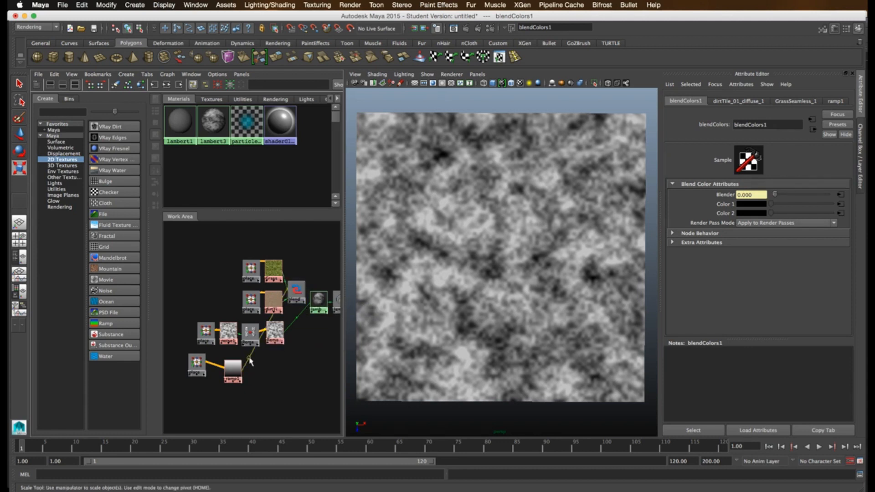
key("Delete")
middle_click_drag(233, 370, 292, 294)
left_click(314, 307)
left_click(296, 292)
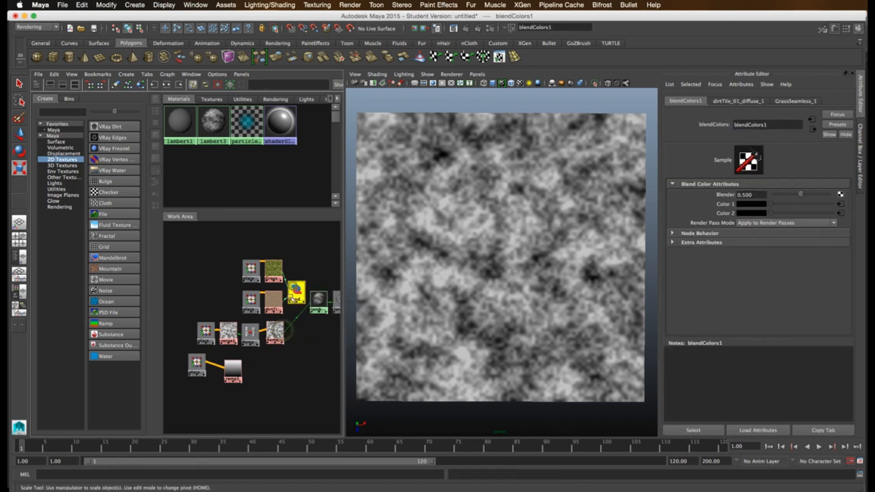
middle_click_drag(275, 333, 728, 195)
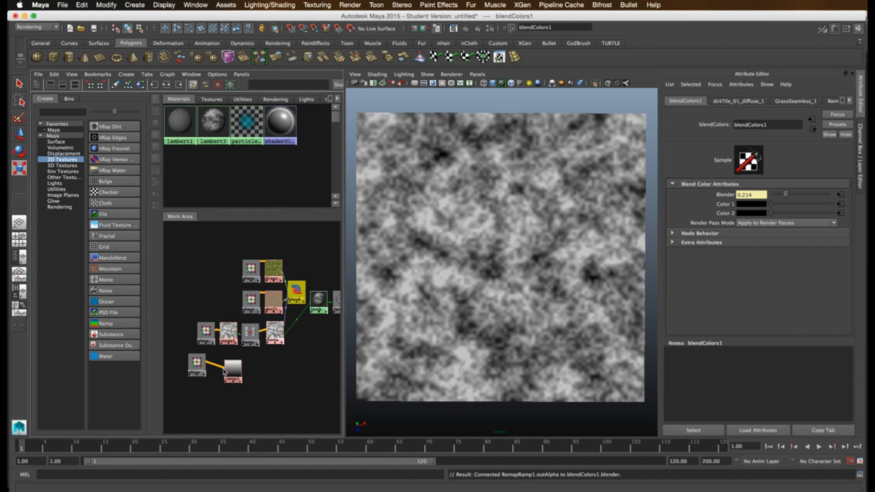
Step: Connect ramp1 to both the Threshold and the Amplitude of noise1
left_click_drag(227, 369, 219, 364)
left_click(228, 332)
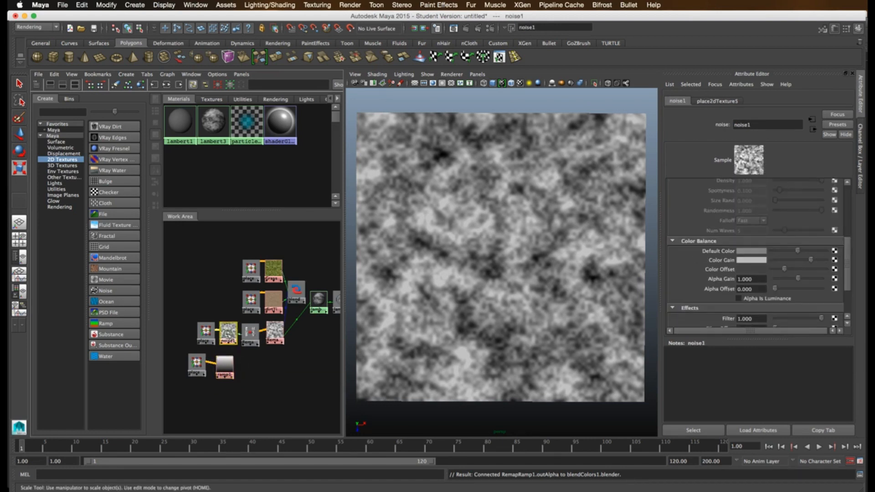
scroll(734, 257, "up", 5)
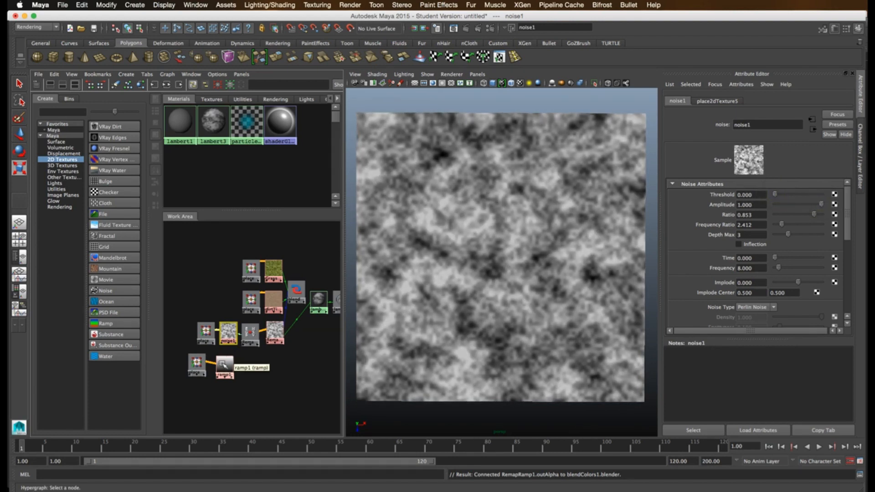
middle_click_drag(224, 364, 723, 199)
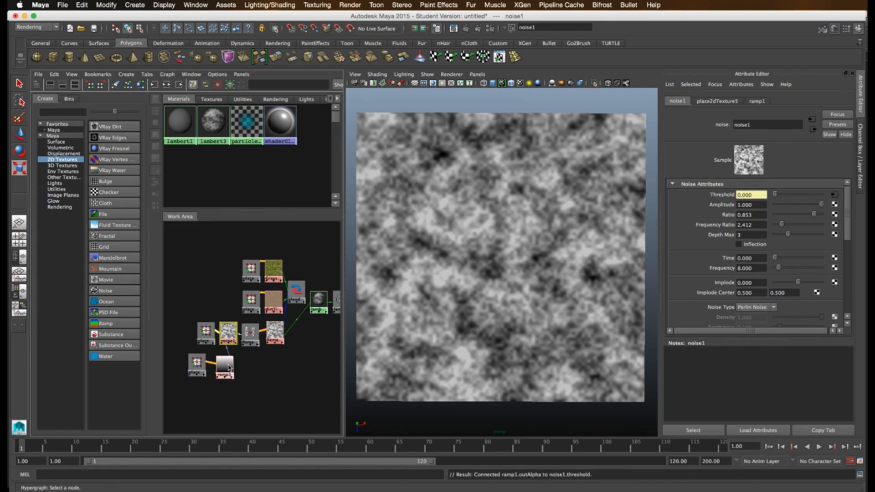
middle_click_drag(229, 369, 723, 206)
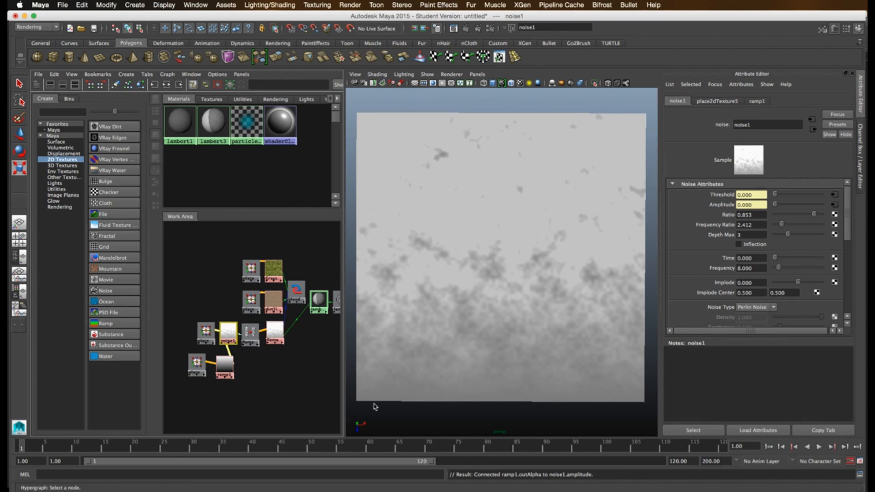
Step: Raise RemapRamp1's contrast by setting its black marker to position 0.601 and its white marker to 0.881
left_click_drag(279, 346, 270, 337)
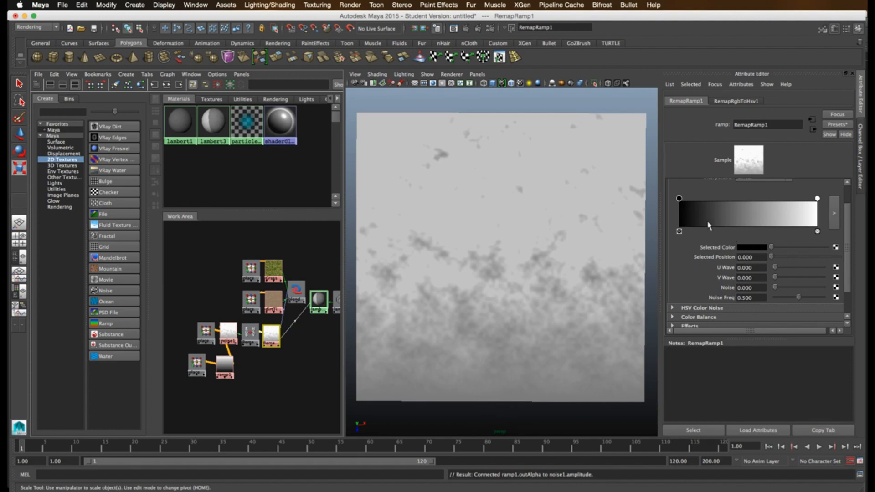
double_click(752, 257)
type("0.5")
key("Return")
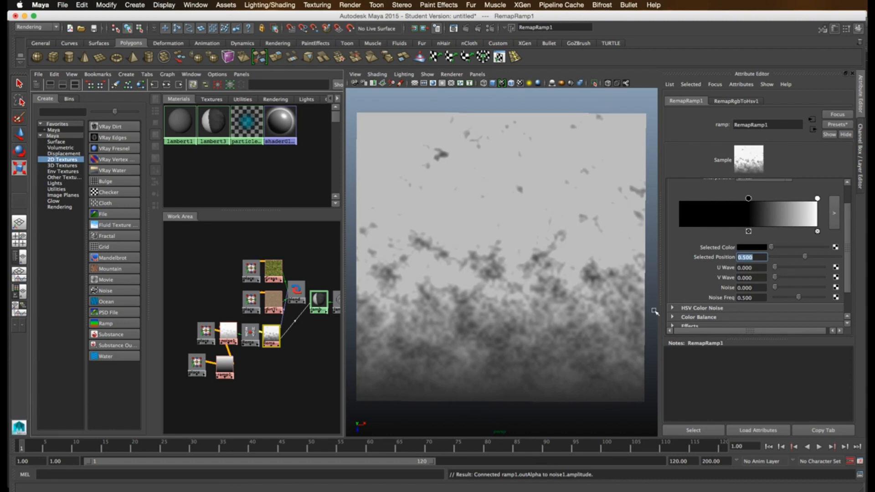
left_click_drag(750, 199, 762, 200)
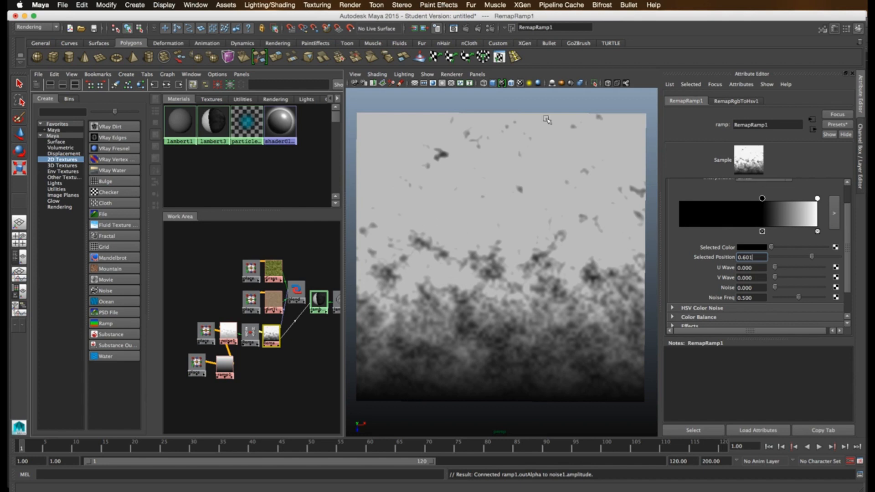
left_click_drag(817, 199, 802, 203)
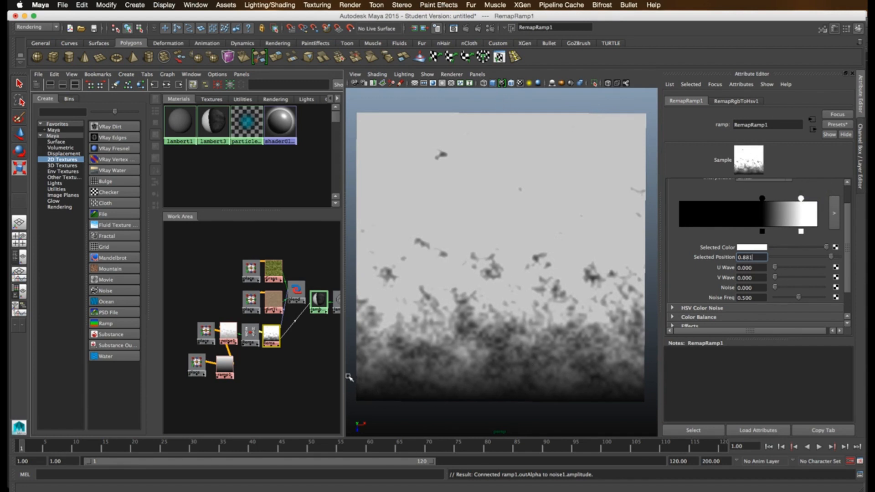
Step: Examine the noise1, RemapRgbToHsv1, RemapRamp1 and ramp1 nodes and their connections up close in the graph
left_click(228, 334)
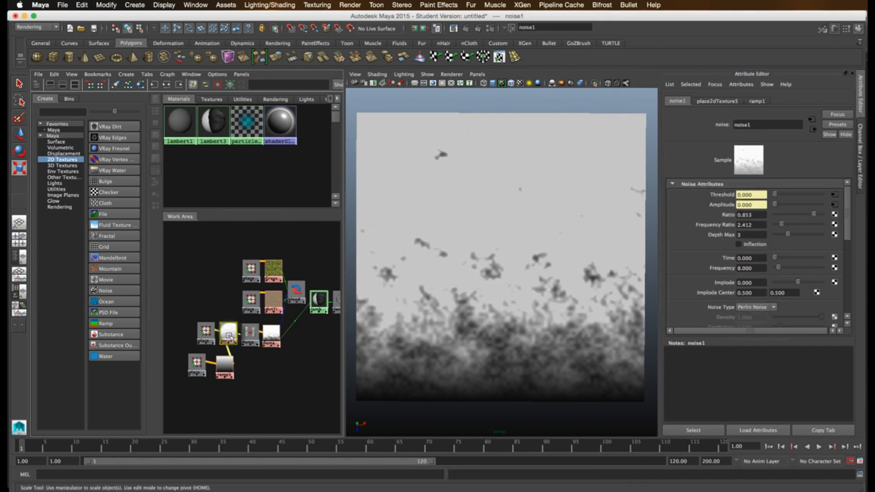
scroll(228, 334, "up", 6)
middle_click_drag(225, 322, 296, 329, "alt")
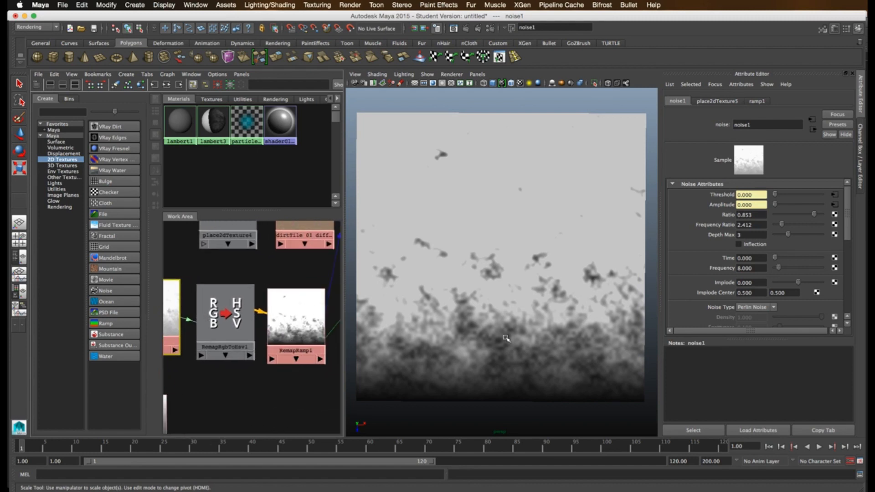
scroll(198, 364, "down", 5)
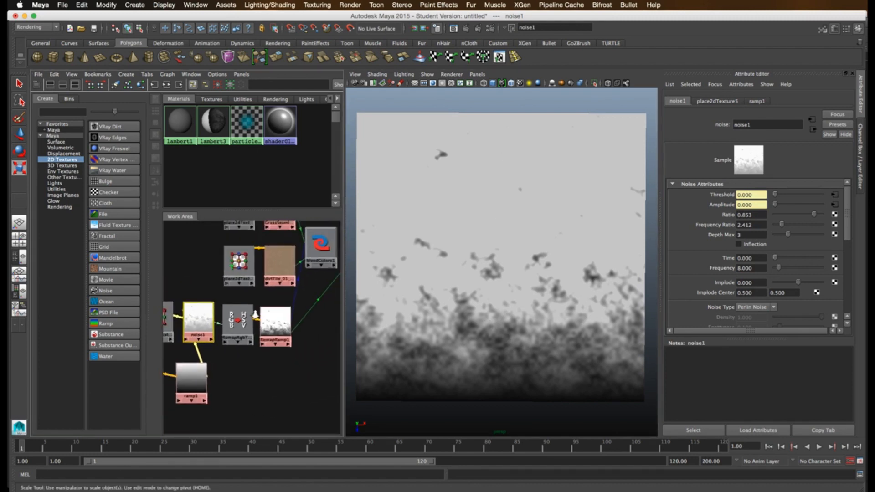
left_click_drag(198, 364, 197, 359)
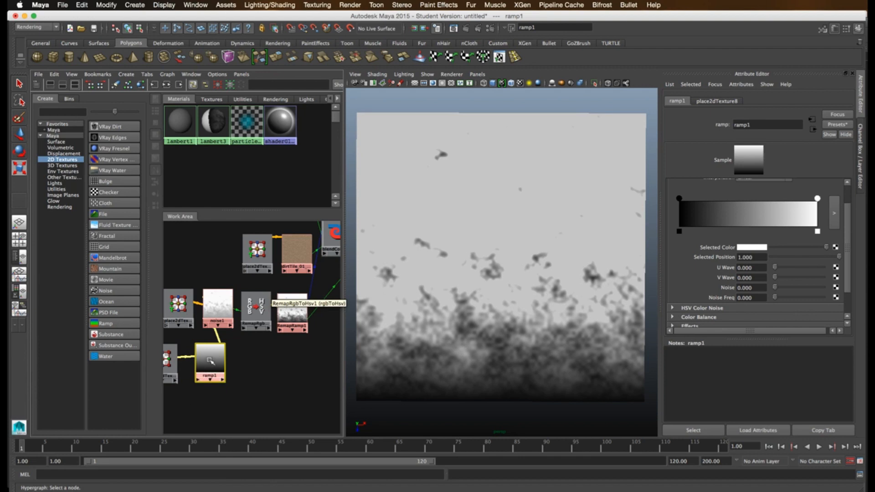
key("r")
left_click(243, 373)
left_click(216, 352)
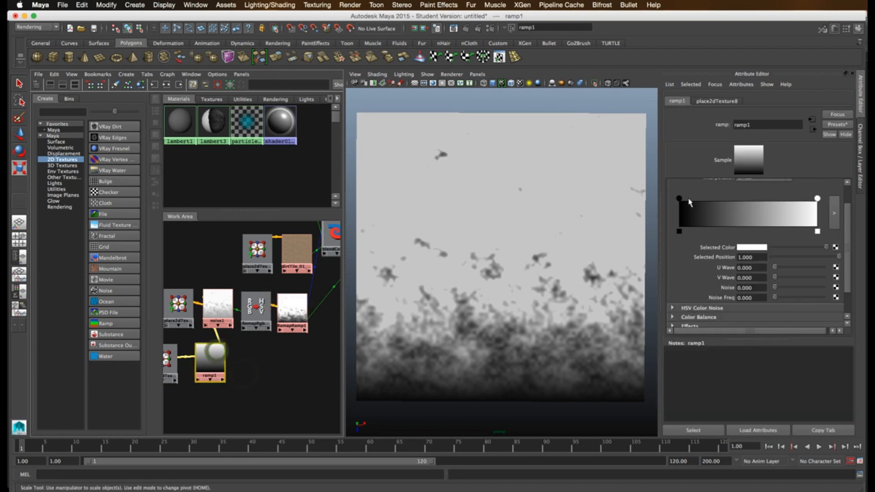
Step: Reshape ramp1 into a black band between two white areas, with the black marker at position 0.525
left_click_drag(680, 200, 736, 200)
left_click_drag(817, 199, 780, 217)
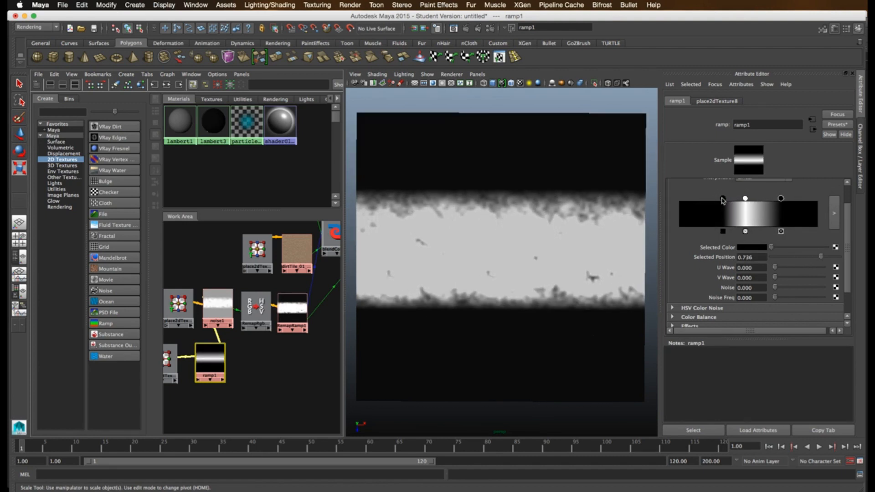
left_click(723, 231)
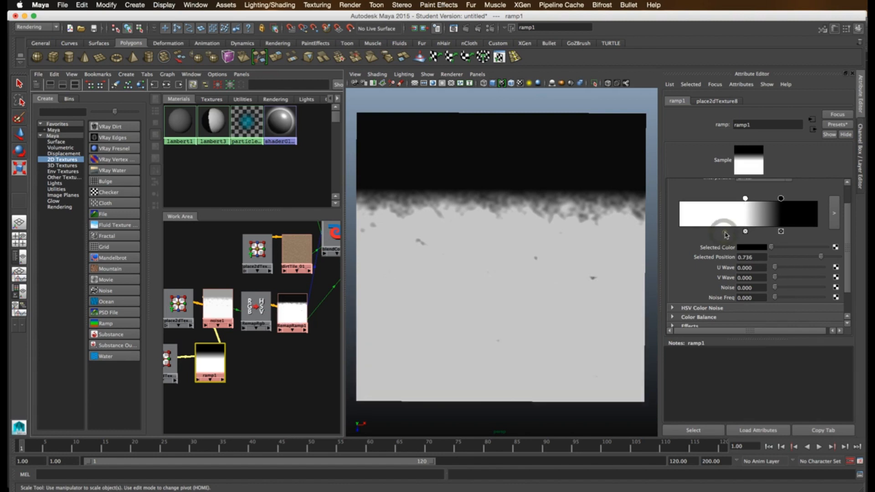
left_click_drag(745, 200, 720, 199)
left_click_drag(781, 199, 753, 201)
left_click(709, 214)
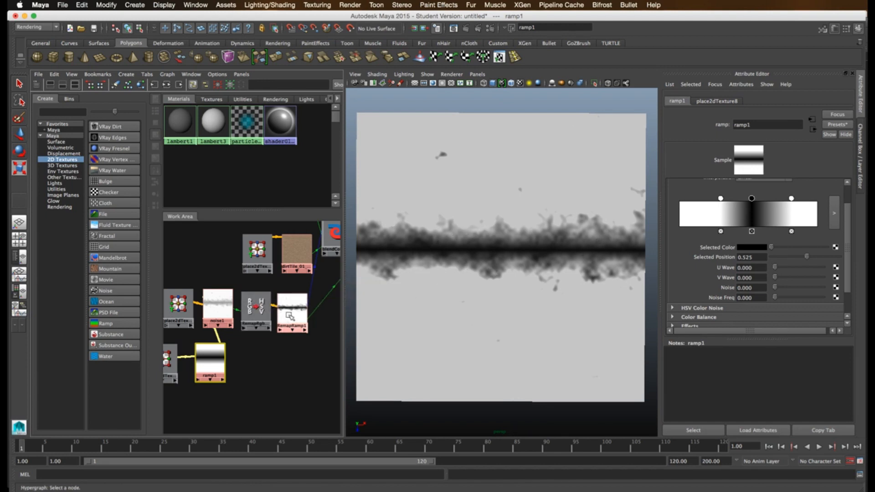
Step: Connect blendColors1 to the color of lambert3 so the plane shows the blended grass and dirt
scroll(292, 314, "down", 3)
middle_click_drag(303, 295, 267, 310, "alt")
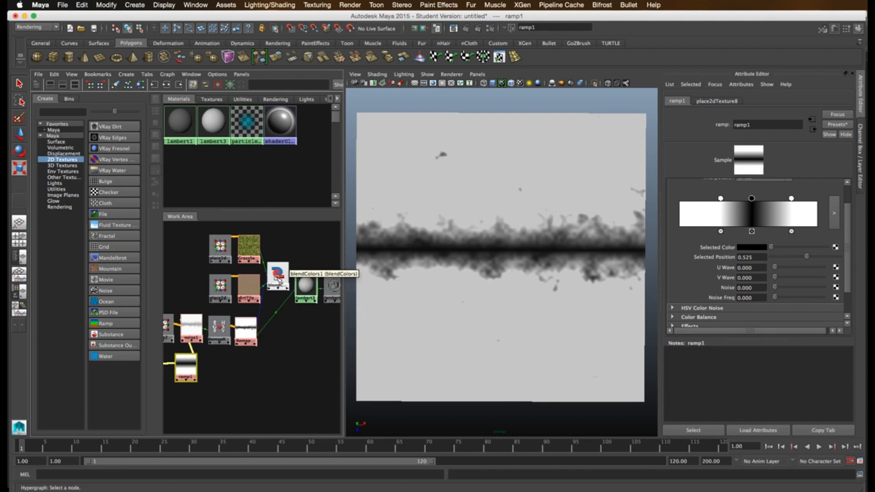
middle_click_drag(278, 275, 306, 288)
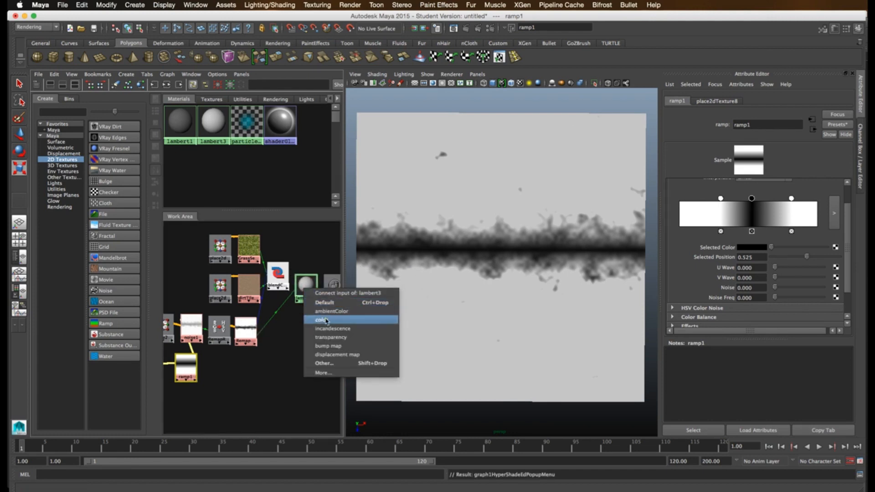
left_click(324, 321)
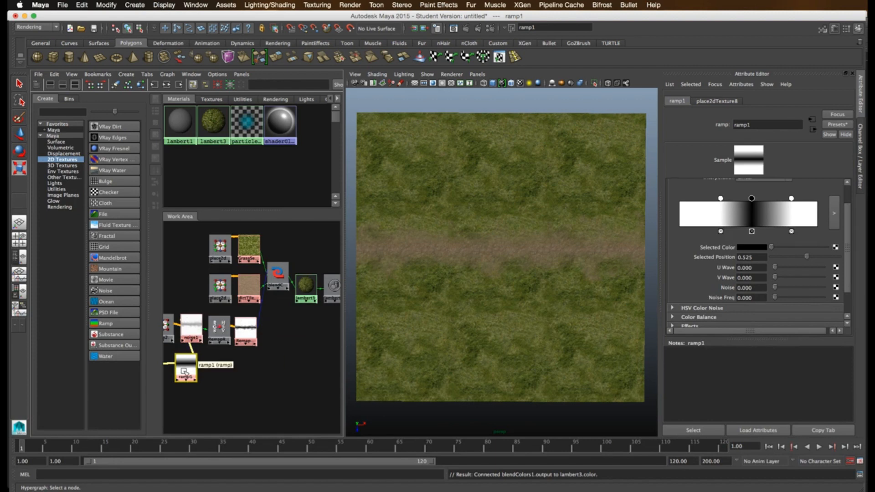
Step: Move ramp1's first white marker to position 0.264, try Bump interpolation, and set the interpolation to Smooth
left_click(719, 199)
left_click_drag(719, 199, 716, 226)
scroll(848, 198, "up", 2)
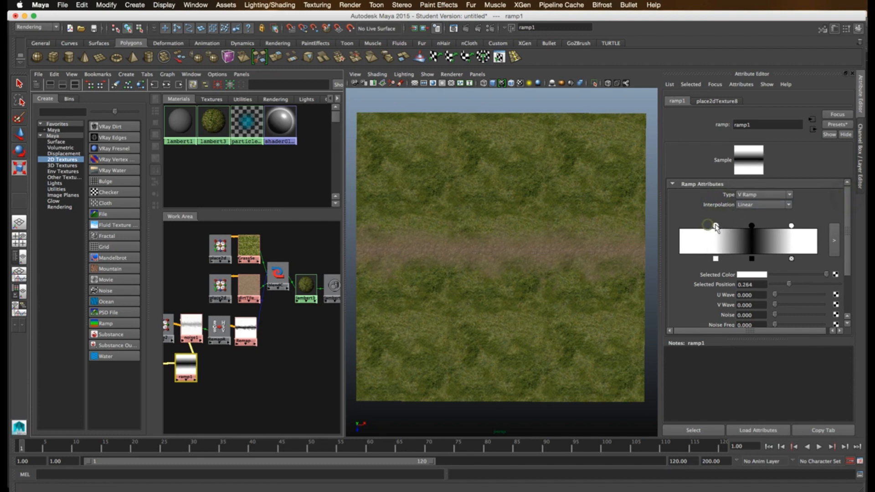
left_click(757, 206)
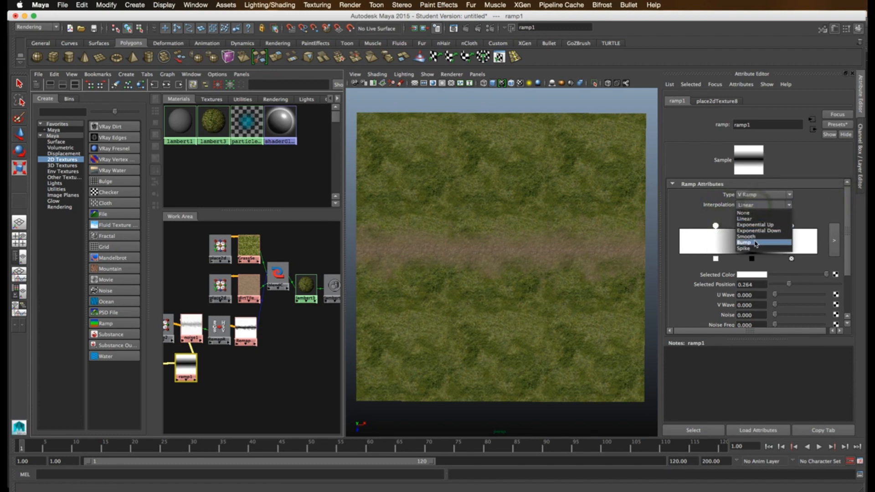
left_click(756, 243)
left_click(759, 204)
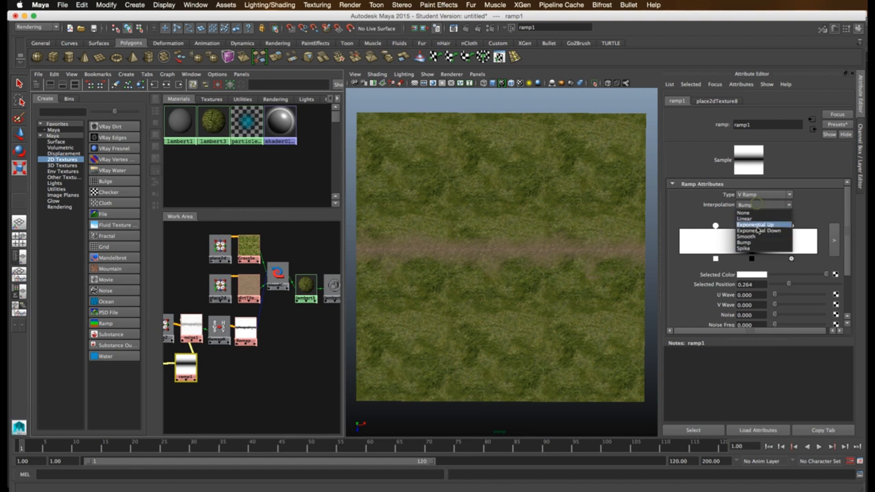
left_click(756, 237)
Step: Move both of ramp1's white markers closer to the black center, with the first white marker at position 0.310
left_click(752, 226)
left_click(792, 226)
left_click_drag(792, 226, 777, 226)
left_click_drag(716, 226, 722, 226)
scroll(524, 254, "up", 3)
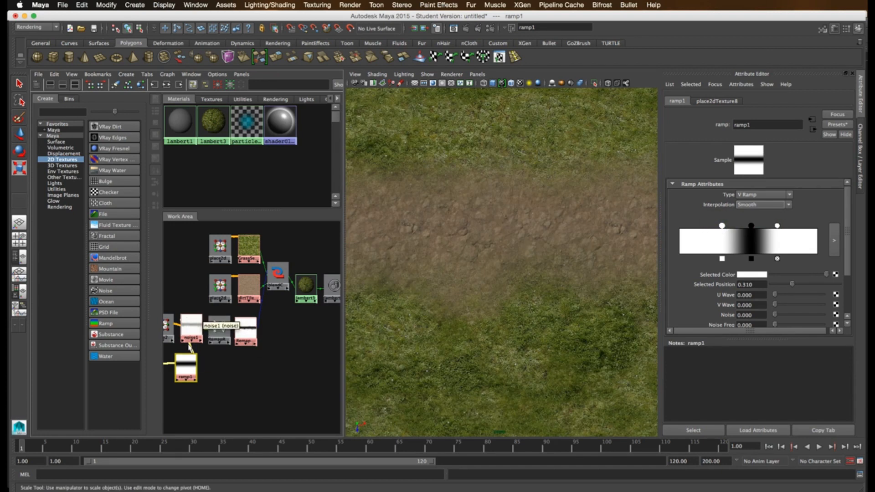
Step: Set noise1's Ratio to 1.000, Frequency Ratio to 2.941 and Frequency to 16.667 to break up the path edges
left_click(188, 325)
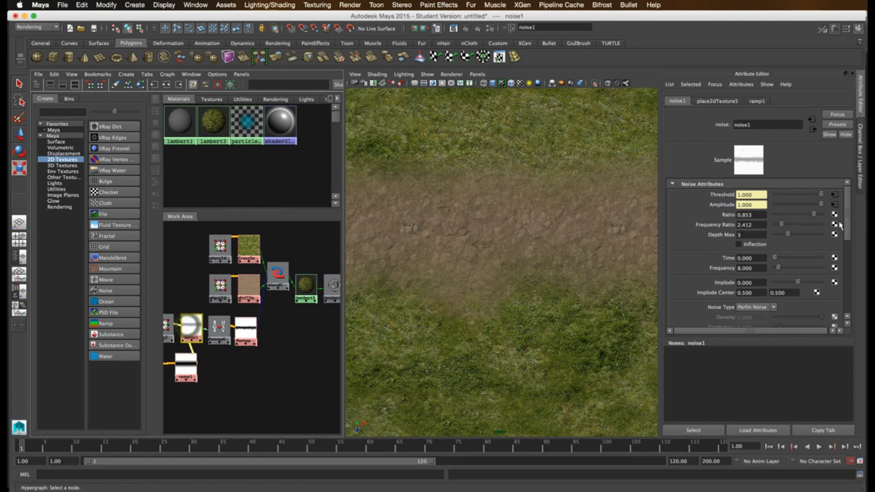
left_click_drag(783, 225, 786, 225)
left_click_drag(779, 269, 784, 270)
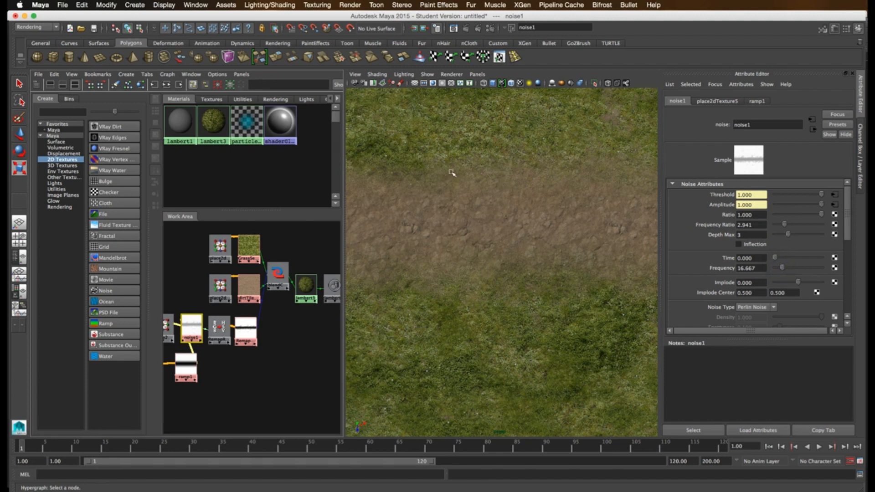
scroll(452, 173, "down", 5)
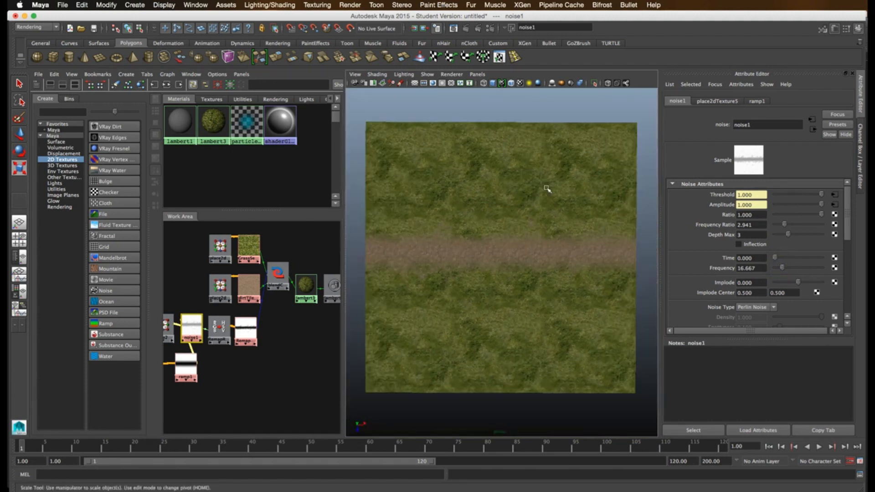
scroll(547, 189, "up", 5)
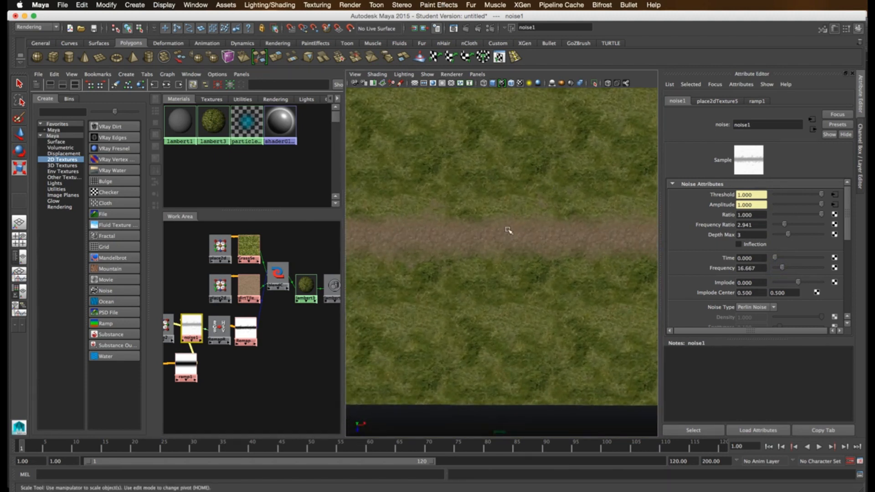
scroll(508, 230, "up", 4)
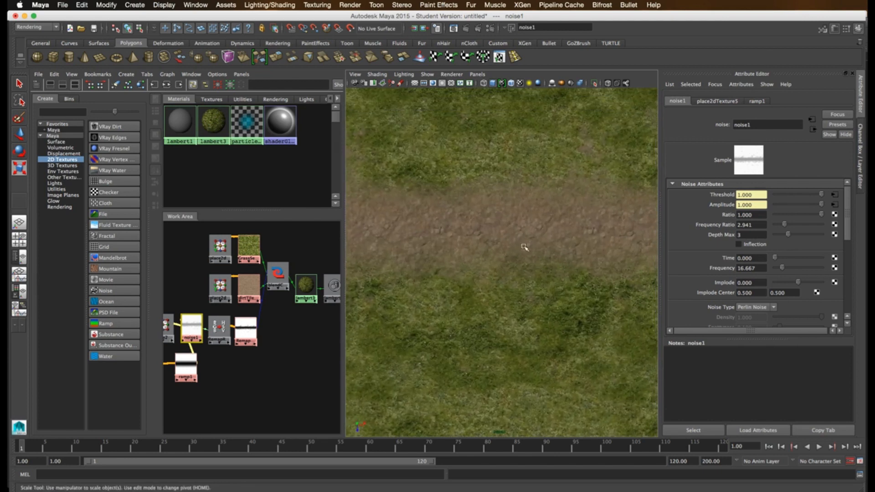
Step: Move the grass and dirt texture nodes, with their placement nodes, farther away from blendColors1 in the work area
left_click(249, 247)
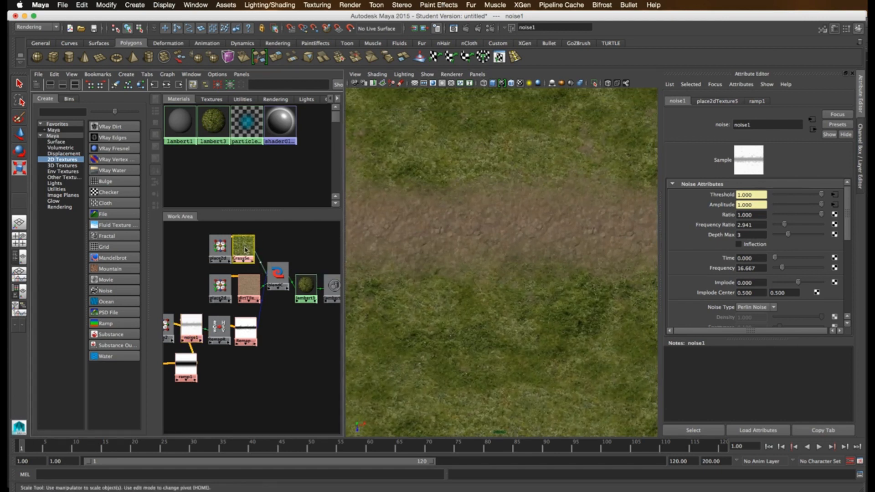
left_click_drag(261, 229, 262, 303)
left_click_drag(223, 287, 186, 288)
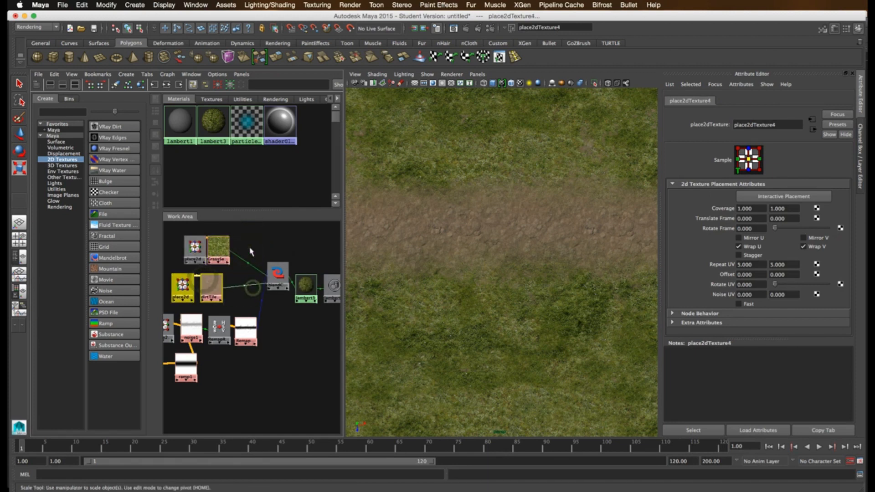
Step: Disconnect the grass and dirt textures from blendColors1 and inspect the mask in its plain red and blue colors
left_click(247, 305)
key("Delete")
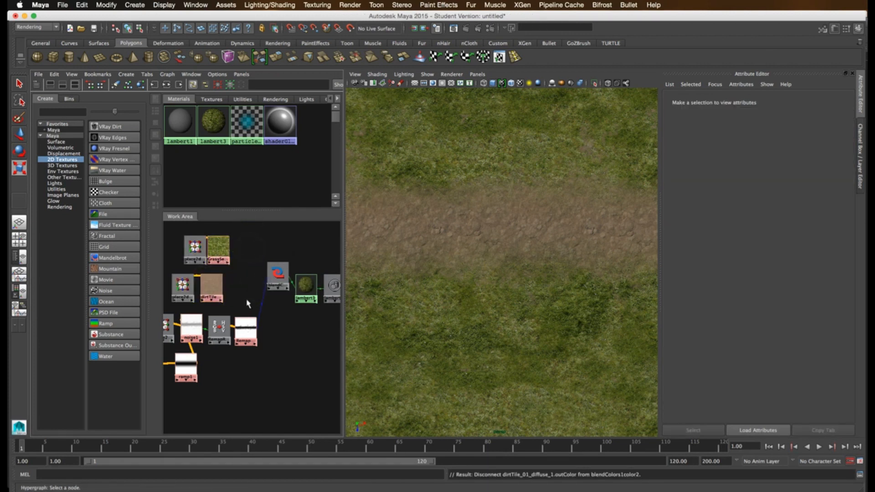
left_click(277, 274)
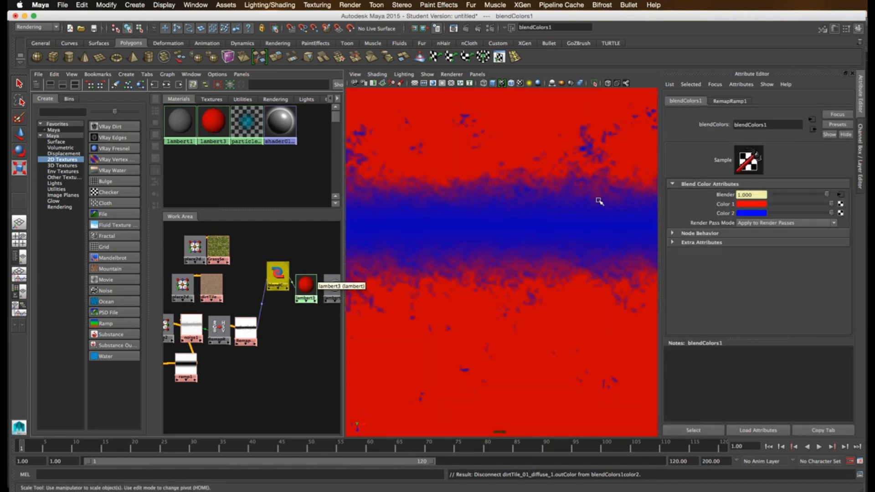
key("r")
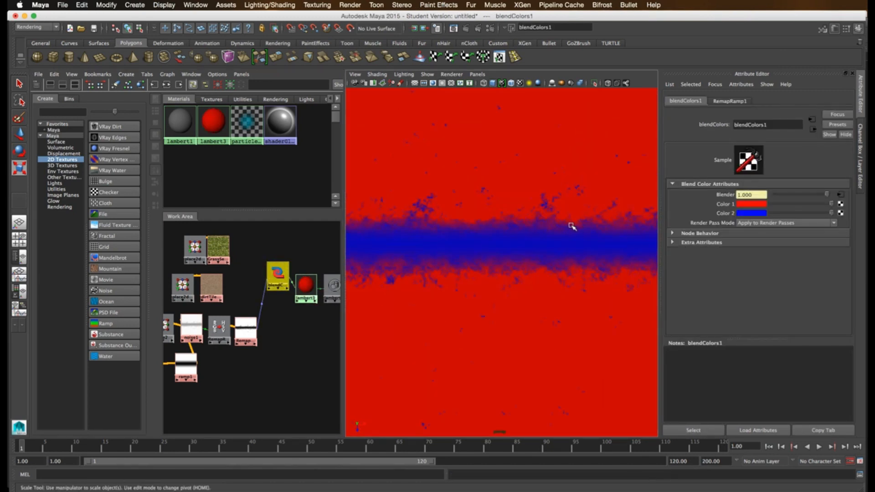
key("f")
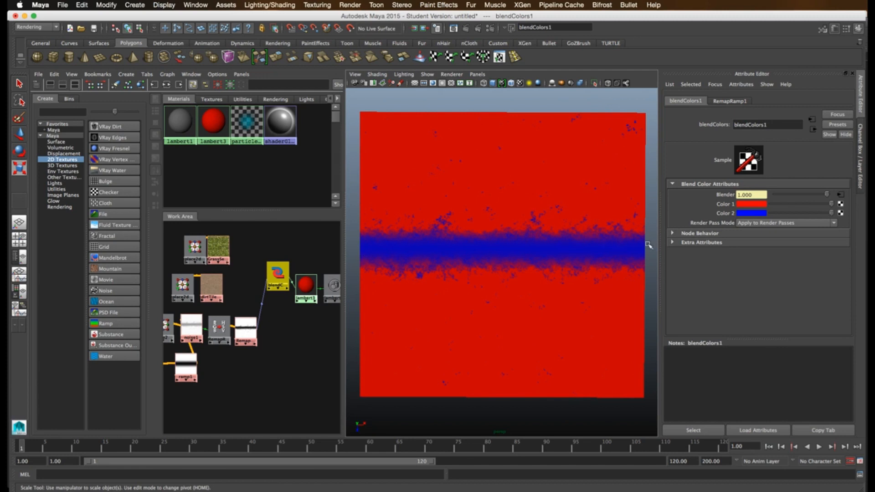
scroll(483, 235, "up", 3)
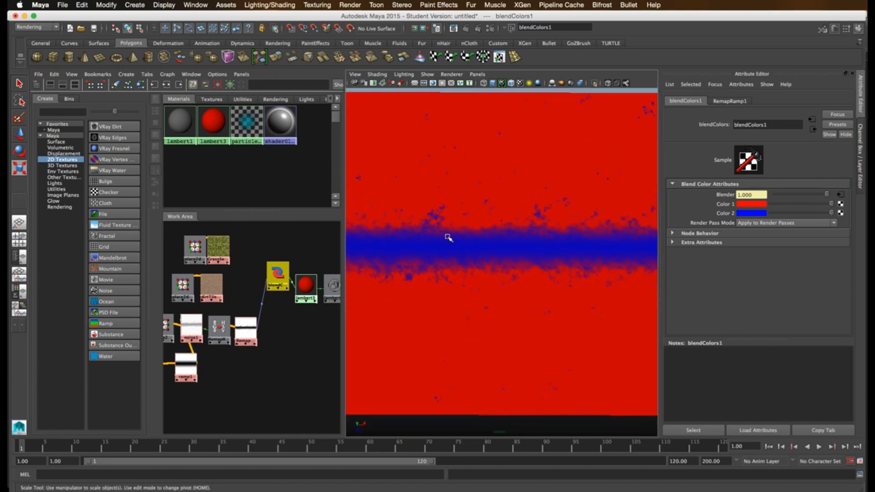
Step: Widen ramp1's black band with black markers at positions 0.723 and 0.479, moving both white markers outward
left_click(189, 364)
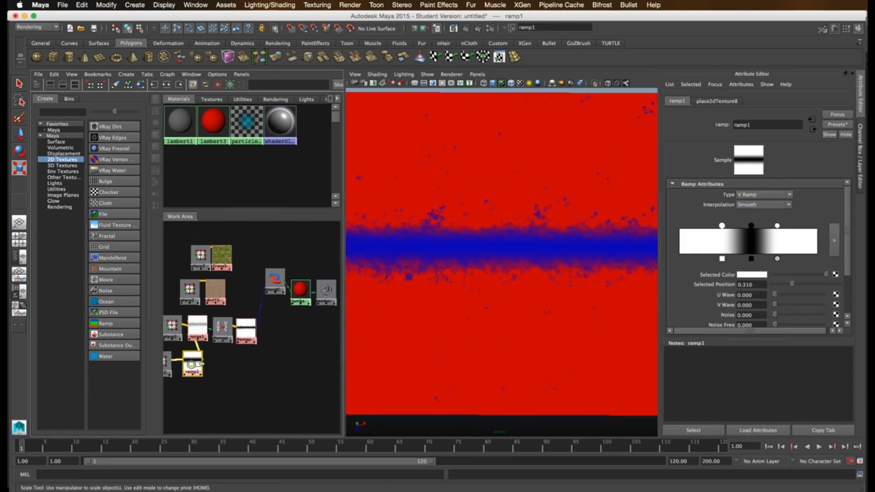
mouse_move(777, 225)
left_mouse_down()
mouse_move(797, 226)
mouse_move(779, 226)
left_mouse_up()
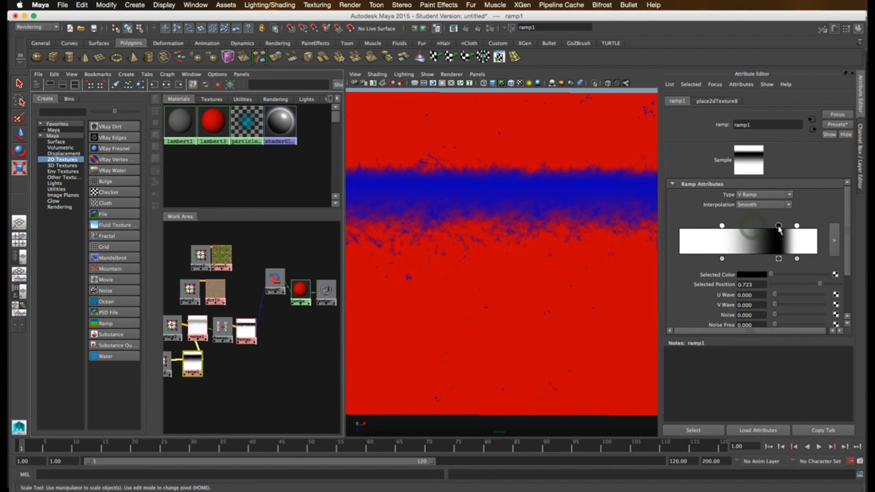
mouse_move(722, 226)
left_mouse_down()
mouse_move(754, 227)
mouse_move(716, 226)
left_mouse_up()
left_click_drag(771, 236, 747, 242)
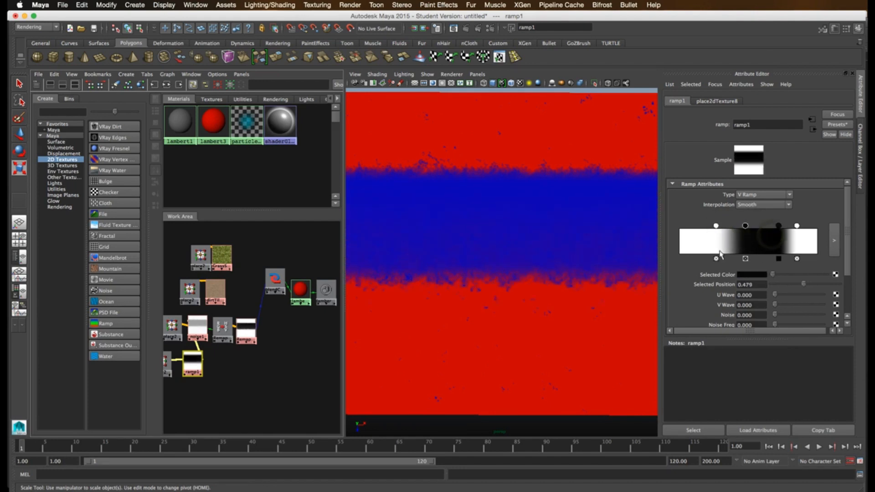
scroll(542, 232, "down", 3)
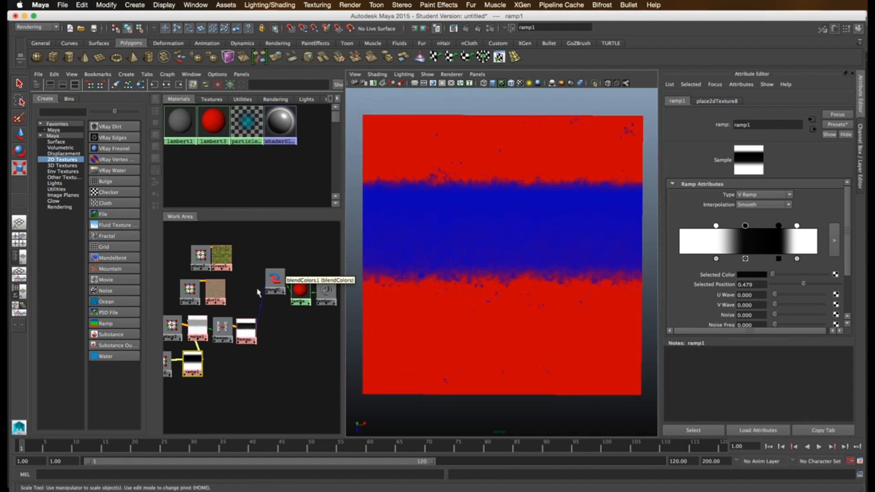
Step: Reconnect the grass texture to color1 and the dirt texture to color2 of blendColors1
middle_click_drag(222, 256, 276, 281)
left_click(291, 303)
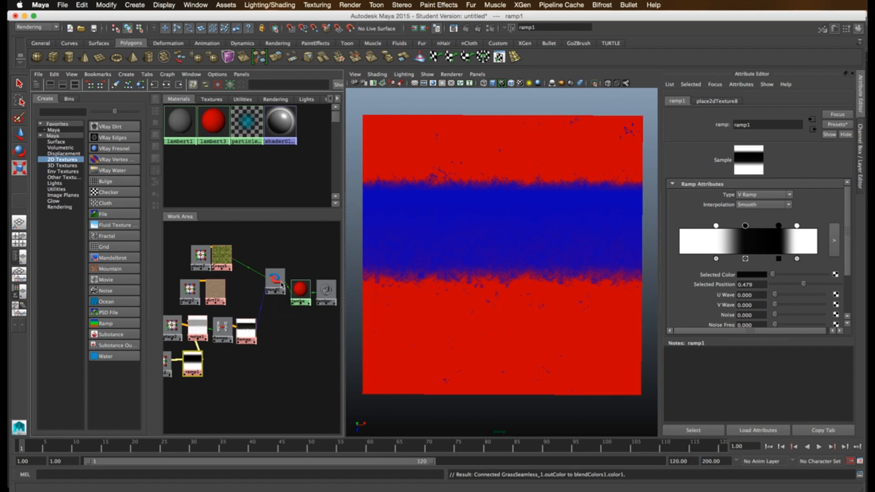
middle_click_drag(215, 290, 275, 282)
left_click(303, 314)
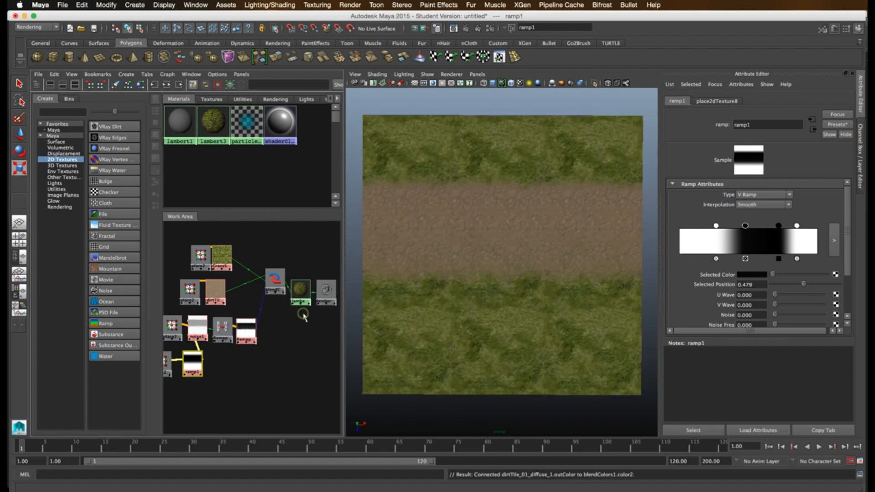
Step: Narrow ramp1's black band to a single black marker at position 0.578 between two closer white markers
left_click_drag(744, 230, 728, 226)
left_click_drag(797, 226, 759, 227)
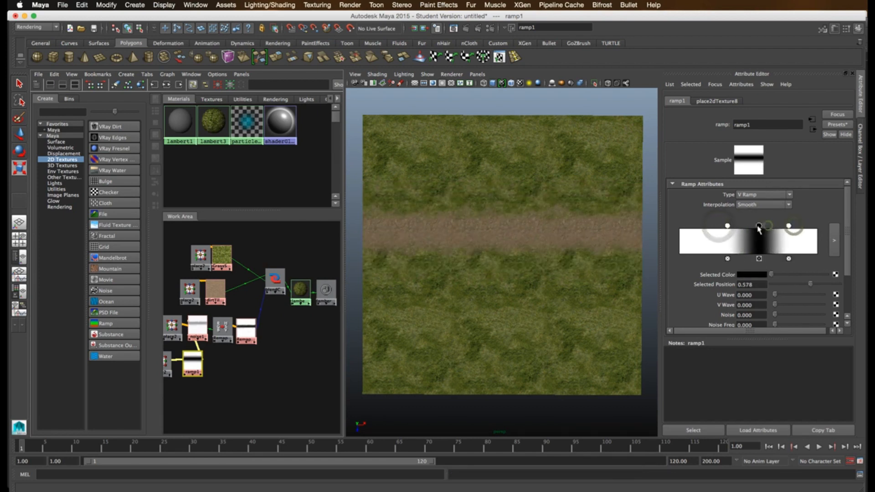
scroll(526, 250, "up", 3)
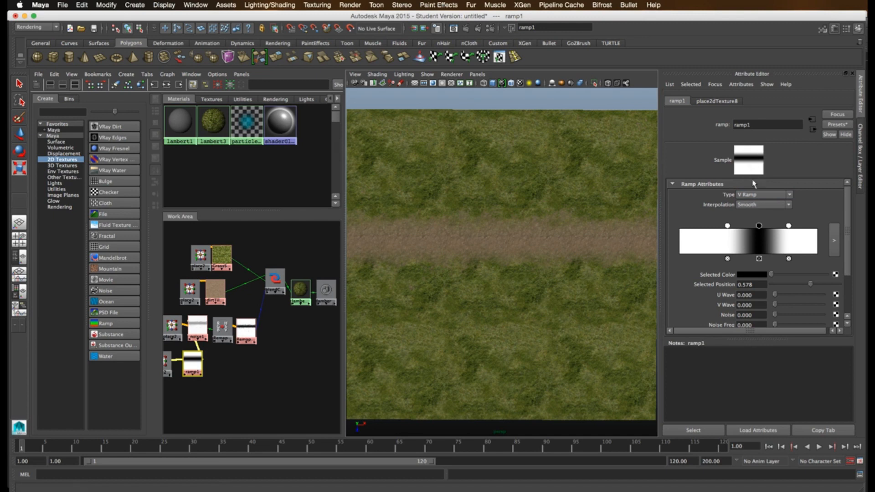
Step: Try the U Ramp and Radial Ramp types on ramp1, and set its type to Circular Ramp
left_click(769, 195)
left_click(770, 209)
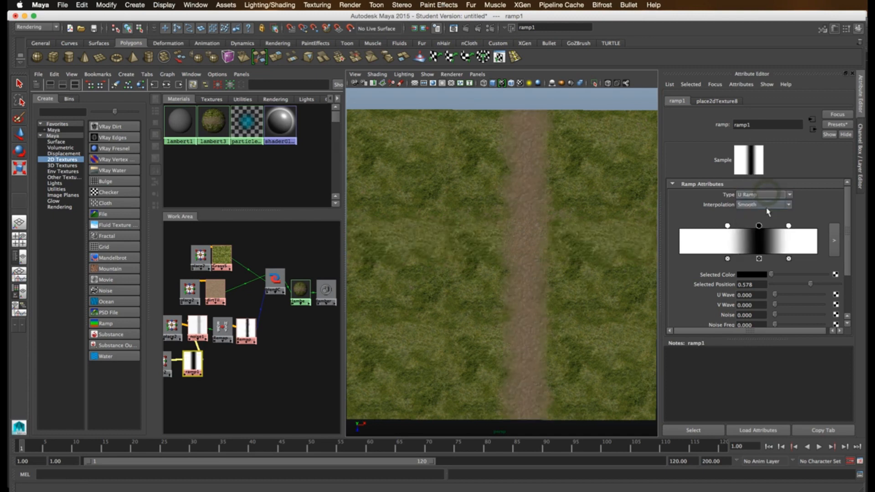
left_click(772, 195)
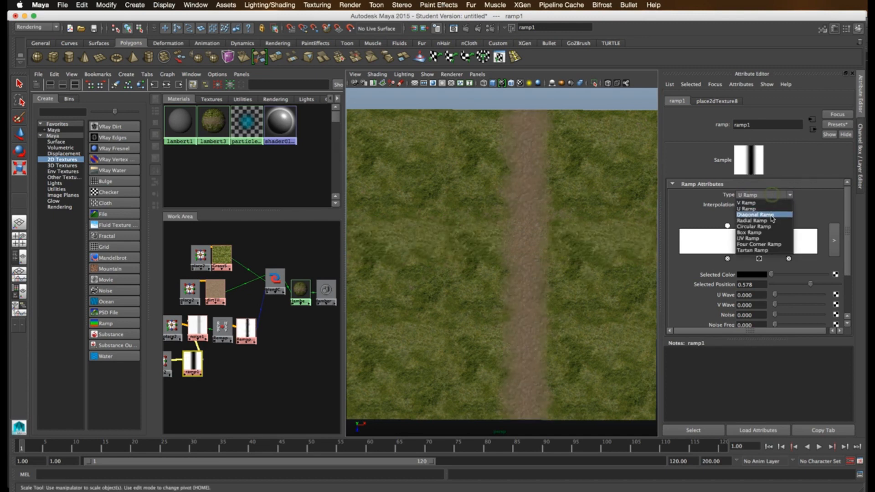
left_click(773, 200)
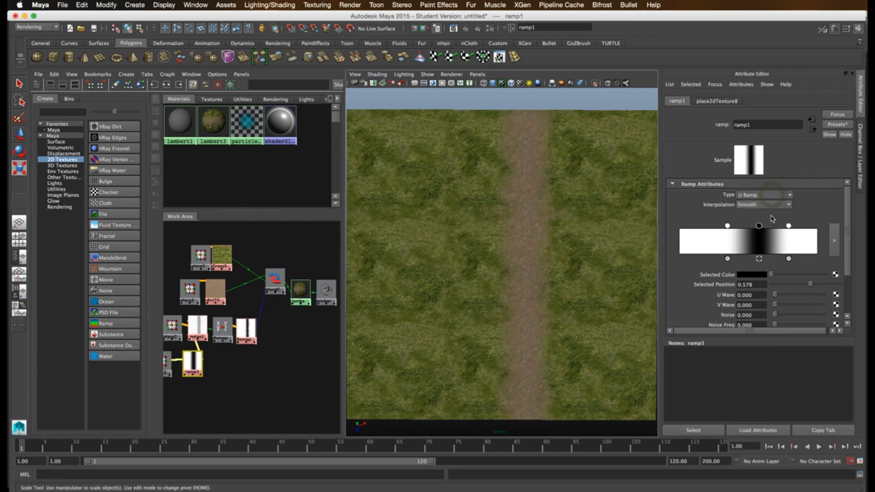
left_click(755, 197)
left_click(746, 202)
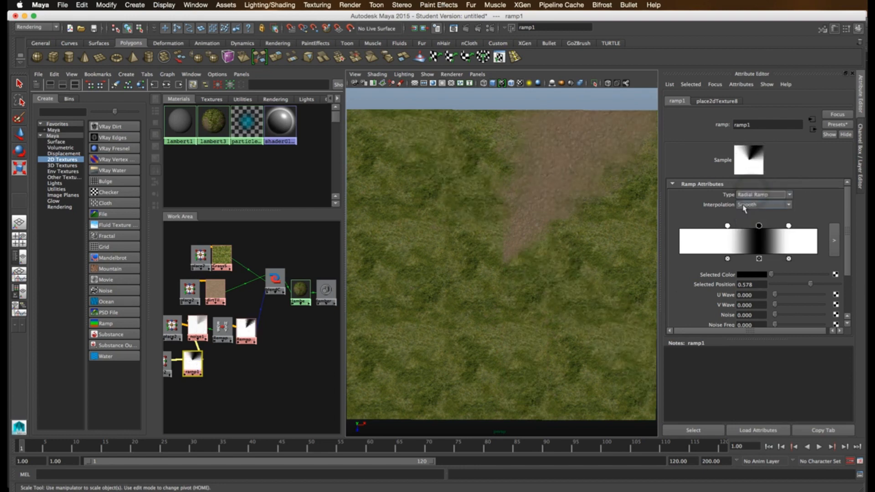
left_click(773, 196)
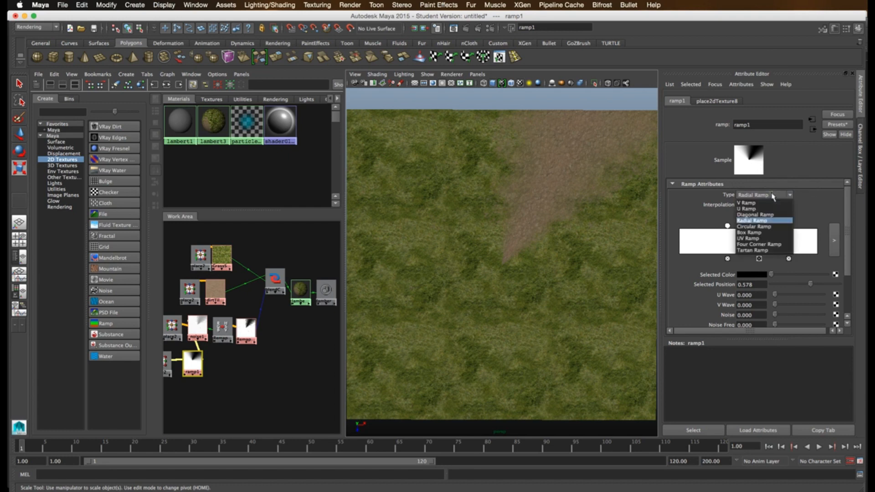
left_click(766, 226)
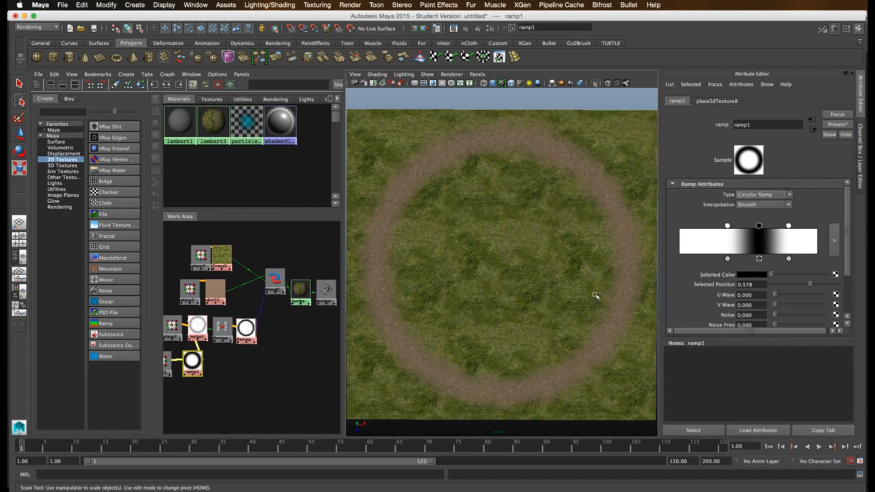
Step: Widen the circular path by moving ramp1's first white marker to position 0.000 and the black marker to 0.452
scroll(560, 297, "down", 3)
left_click_drag(728, 228, 656, 232)
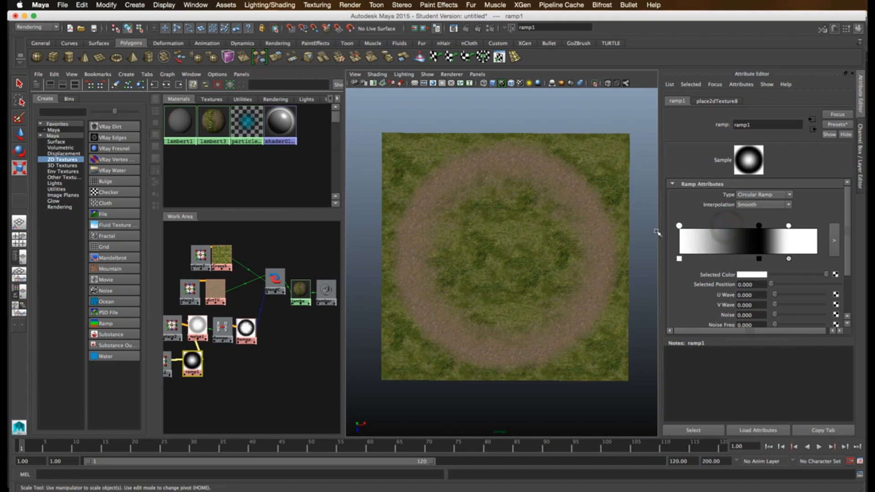
left_click_drag(758, 227, 742, 228)
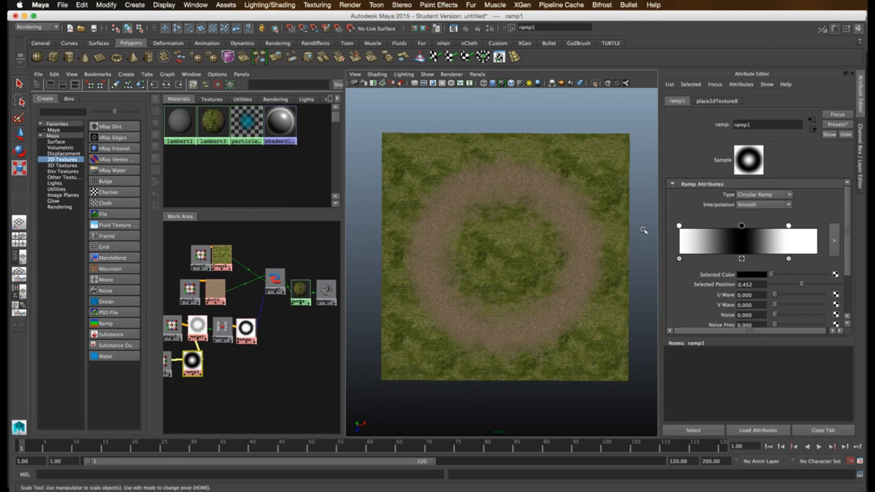
left_click(789, 226)
Step: Darken the white marker at position 0.000 of ramp1 to gray so dirt blends into the circle's center
left_click(679, 226)
right_click_drag(594, 239, 657, 237, "alt")
middle_click_drag(657, 237, 646, 222, "alt")
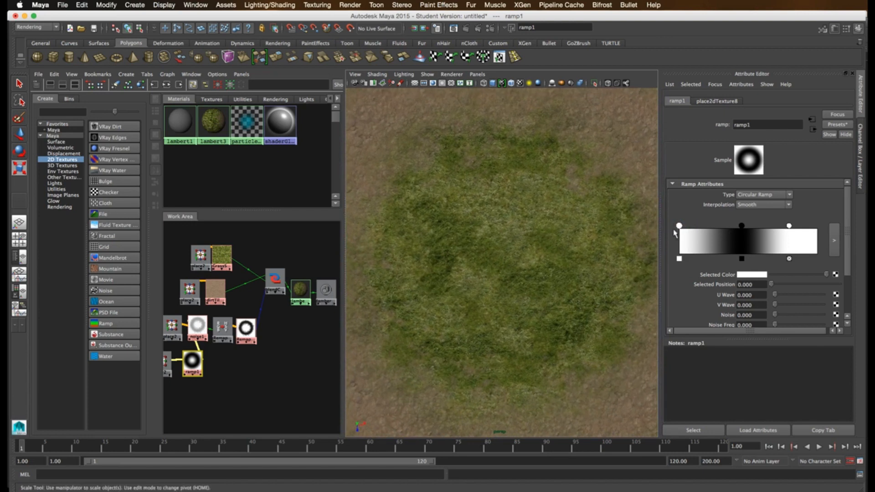
left_click_drag(822, 275, 787, 276)
key("f")
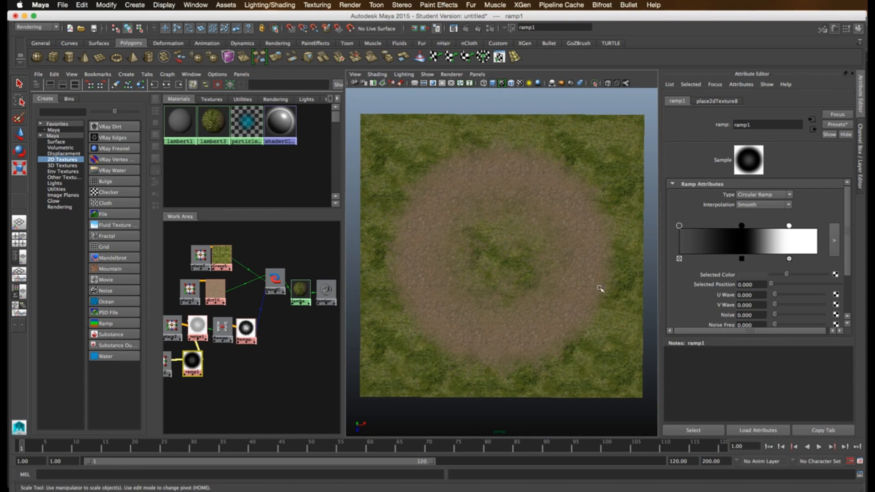
left_click_drag(534, 309, 483, 303, "alt")
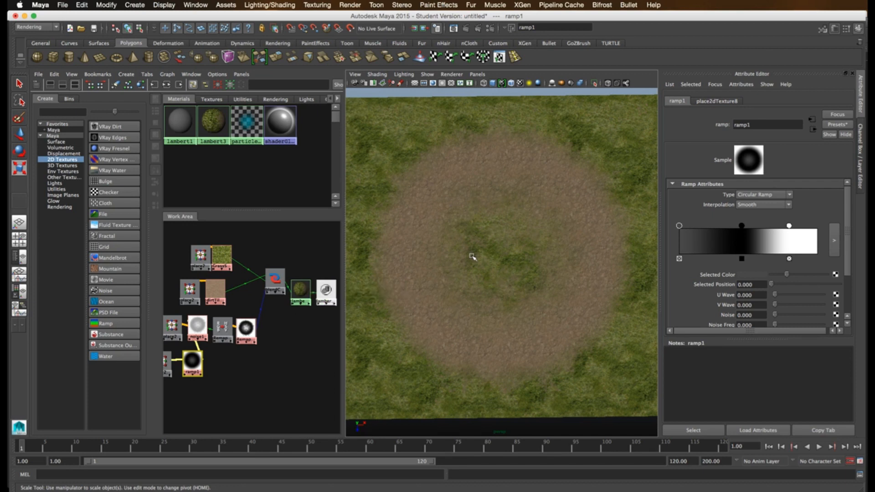
Step: Delete ramp1 together with its placement node from the shading network
scroll(248, 325, "down", 3)
scroll(247, 320, "up", 3)
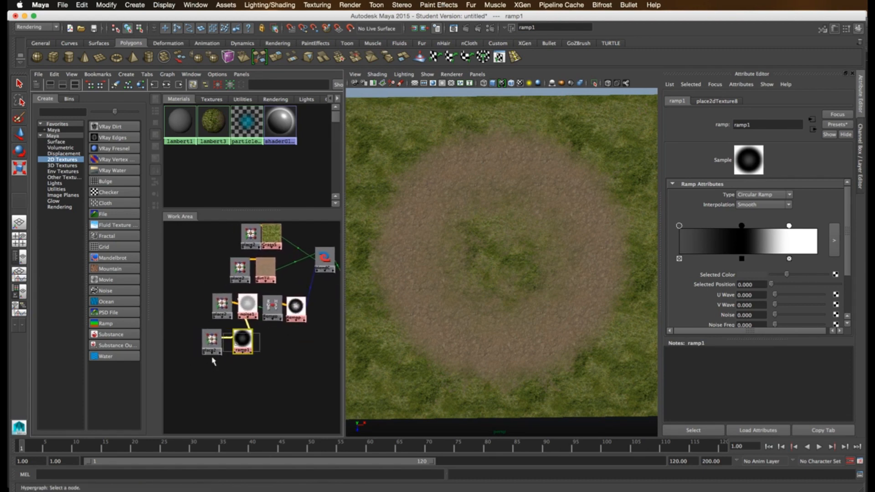
left_click_drag(211, 360, 288, 350)
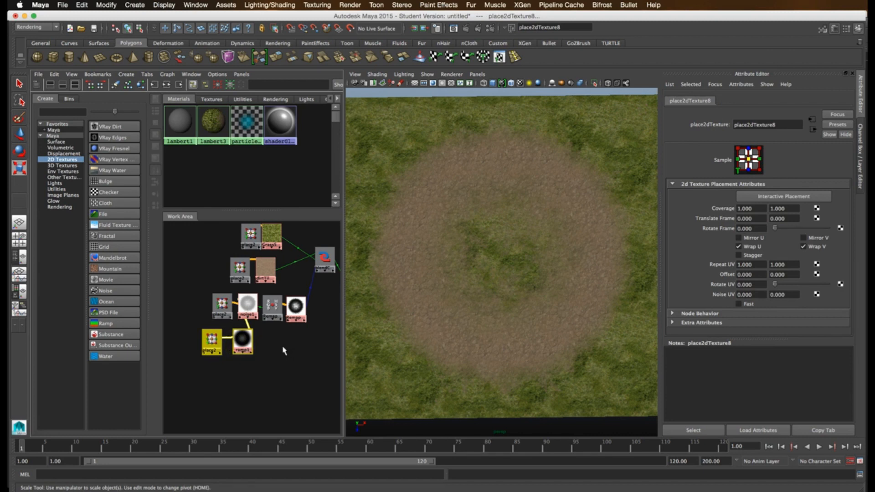
key("Delete")
Step: Add the sharp-edged black-on-white walking path texture to the work area below noise1
left_click(211, 99)
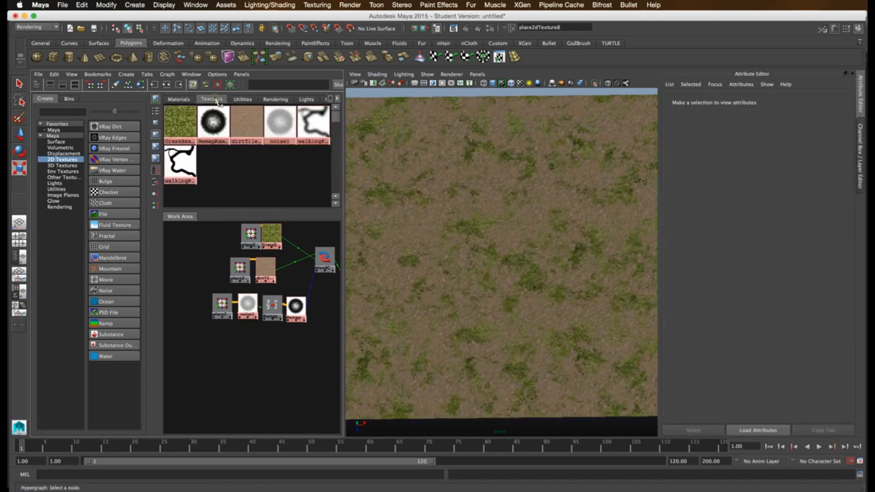
left_click_drag(180, 162, 232, 355)
left_click(182, 99)
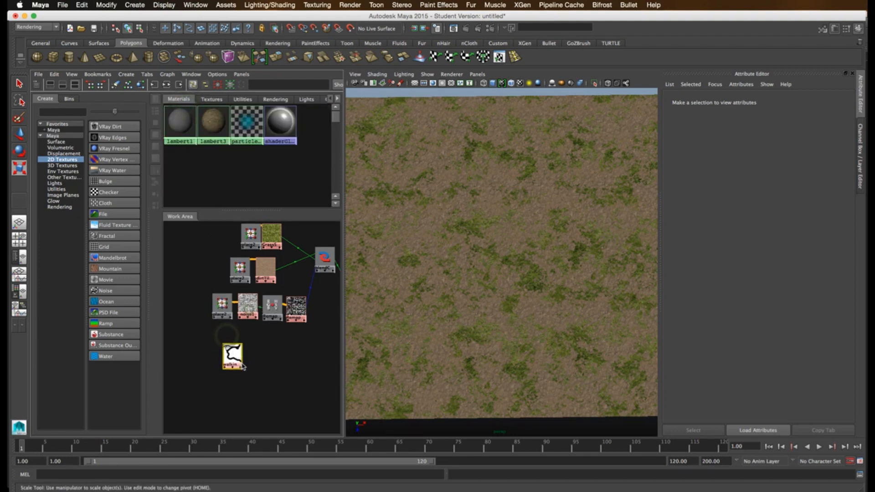
Step: Turn on Alpha Is Luminance in the Color Balance settings of the walkingPath_2k_sharp_1 texture
left_click(247, 308)
left_click(232, 354)
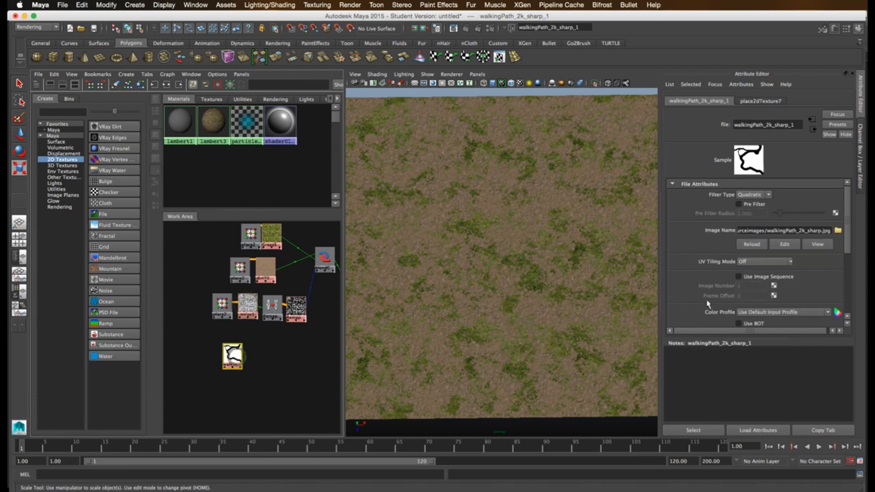
scroll(709, 297, "down", 5)
left_click(699, 250)
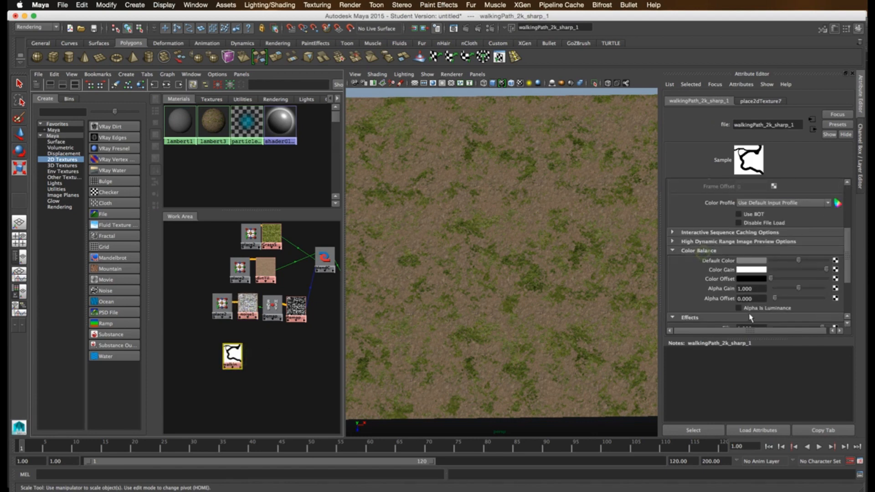
Step: Connect the walkingPath_2k_sharp_1 texture to noise1's Threshold and Amplitude, and check the path on the plane
left_click(248, 306)
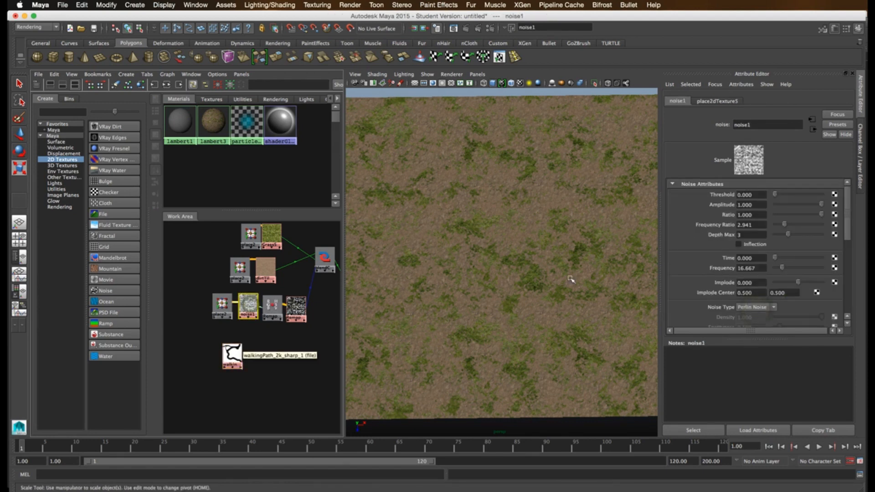
middle_click_drag(236, 357, 722, 195)
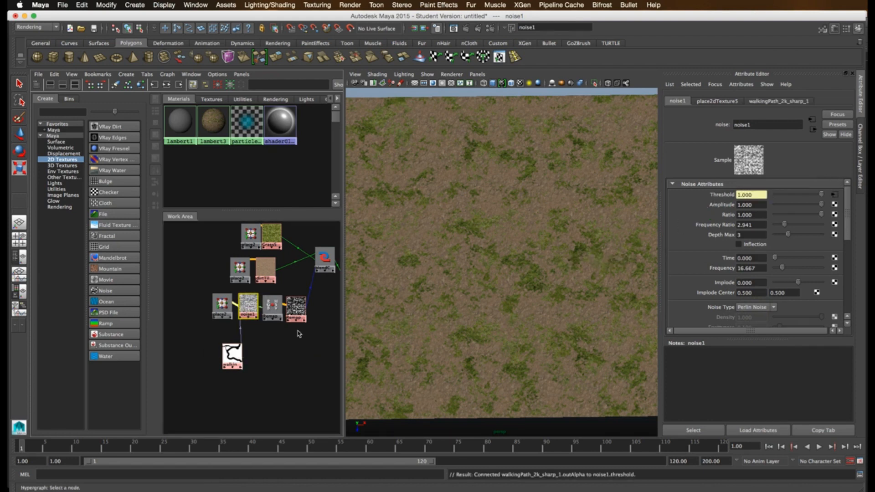
middle_click_drag(236, 358, 715, 204)
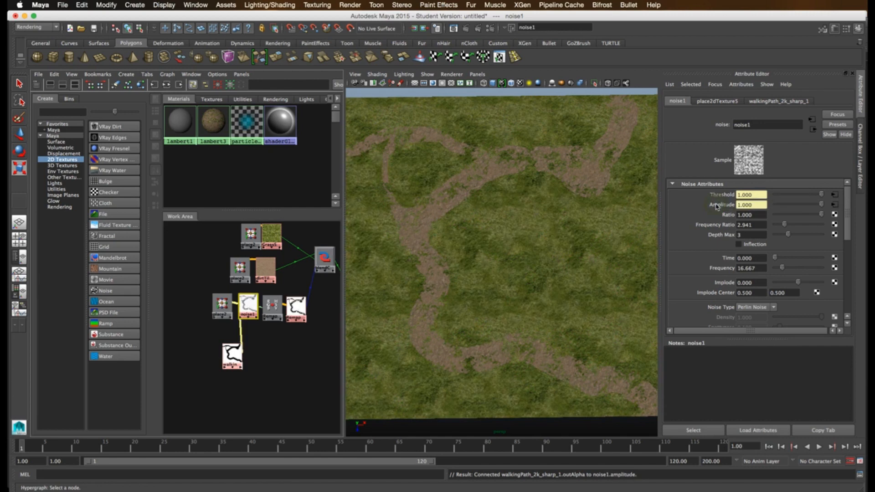
scroll(504, 219, "down", 3)
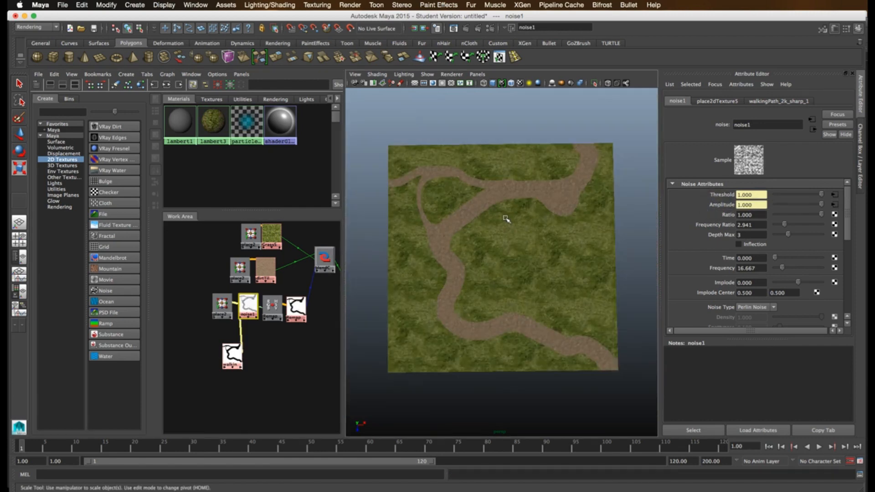
scroll(524, 220, "up", 3)
left_click_drag(524, 221, 527, 225, "alt")
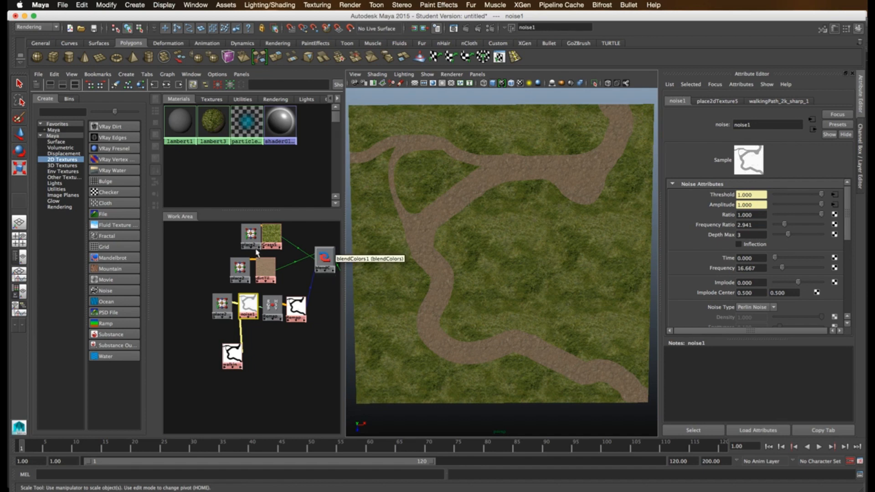
Step: Align the grass placement and texture nodes above the dirt nodes, and move the walking path texture closer below noise1
left_click(239, 235)
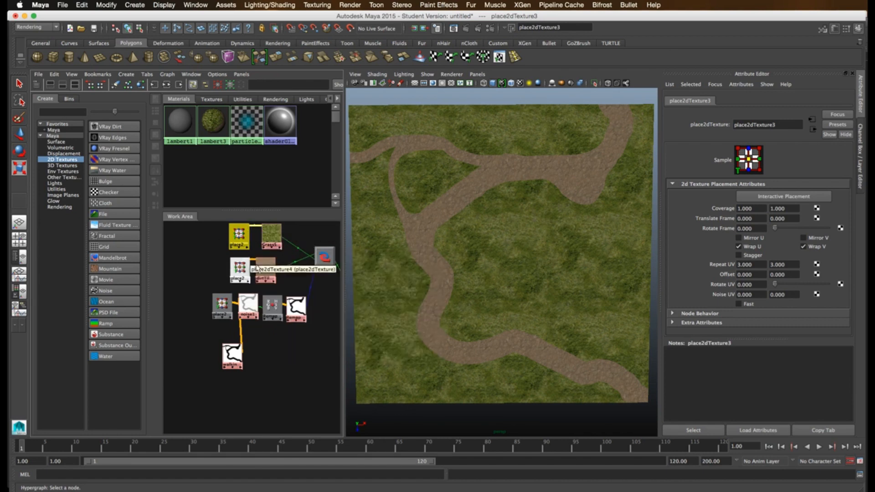
mouse_move(250, 225)
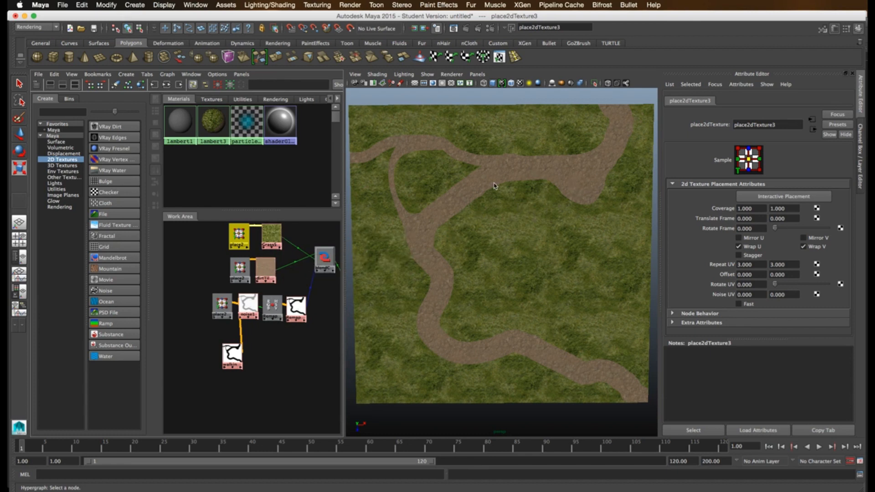
mouse_move(527, 289)
left_mouse_down("alt")
mouse_move(553, 246)
mouse_move(569, 272)
mouse_move(533, 266)
mouse_move(528, 283)
left_mouse_up("alt")
key("r")
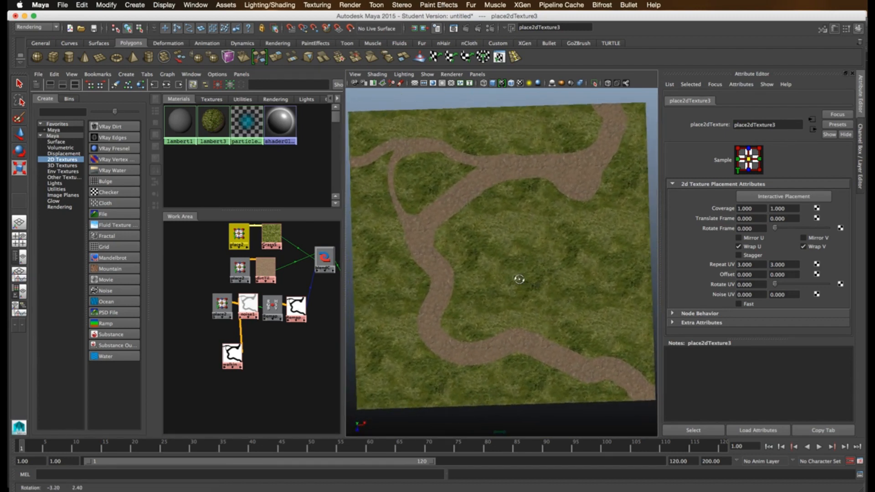
left_click_drag(240, 361, 234, 350)
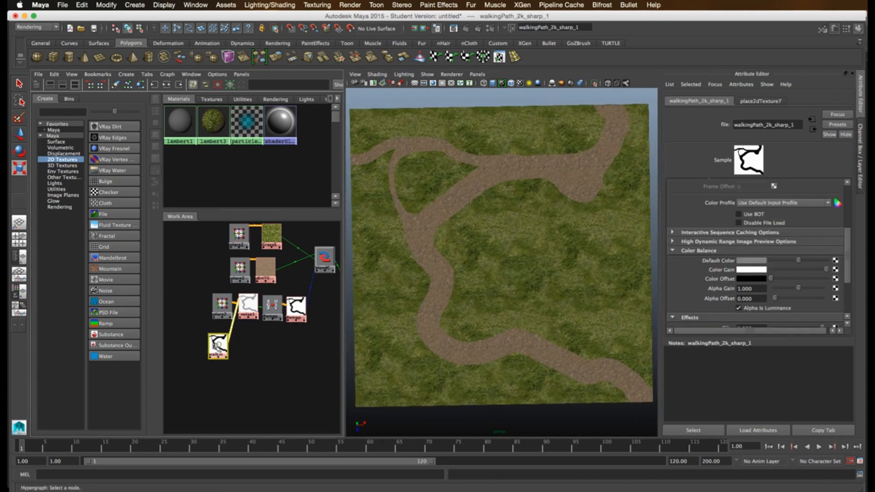
left_click(269, 235)
Step: Turn on Pre Filter for dirtTile_01_diffuse_1 with a radius of 10 and set its filter type to Box
left_click(263, 268)
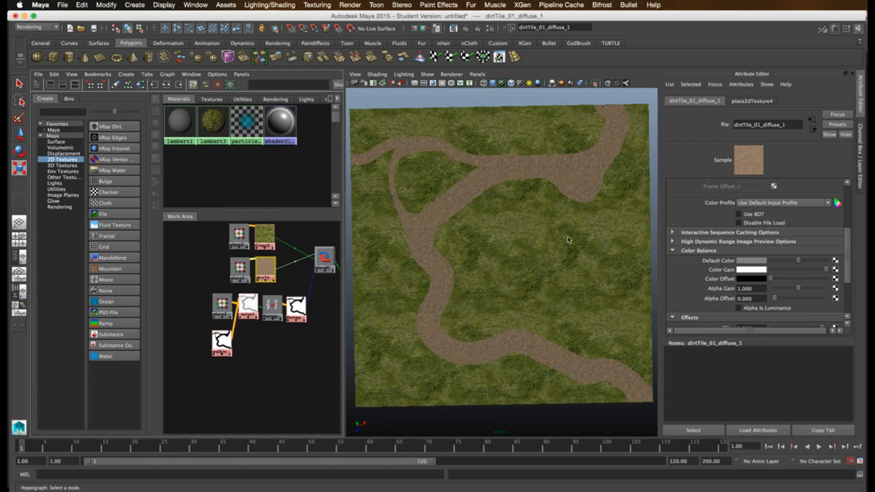
left_click_drag(564, 246, 583, 241, "alt")
scroll(841, 201, "up", 5)
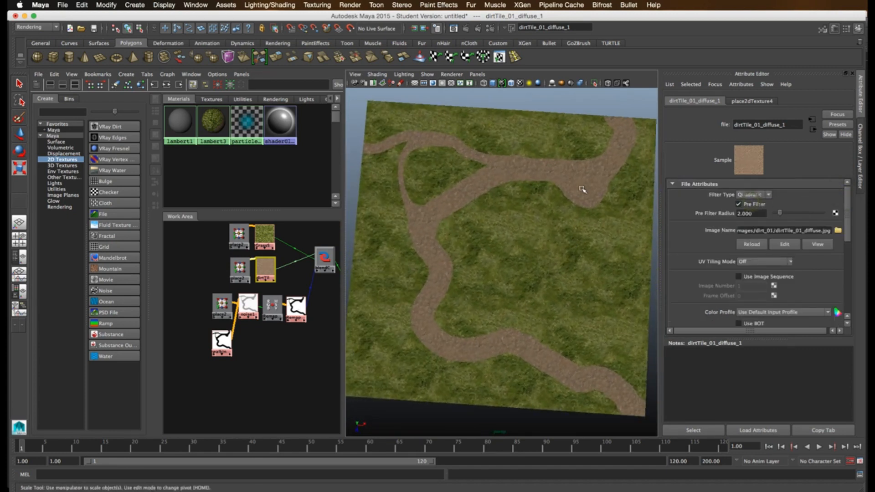
left_click(794, 213)
left_click(753, 195)
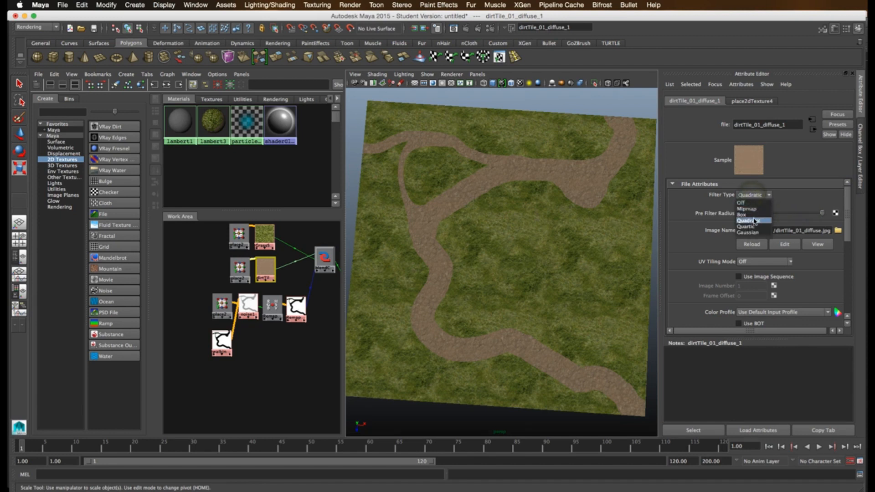
left_click(753, 213)
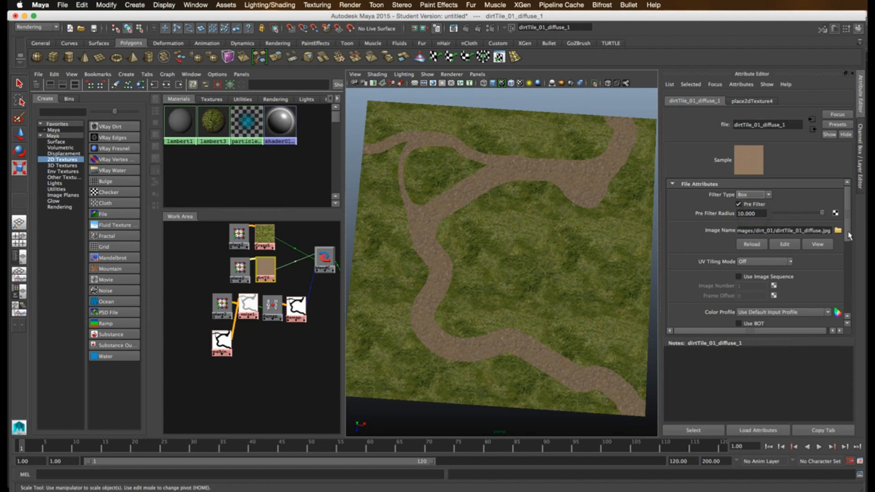
Step: Turn on Alpha Is Luminance for the dirt texture and set its Filter Offset to 0.635
scroll(849, 235, "down", 5)
left_click_drag(516, 219, 493, 222, "alt")
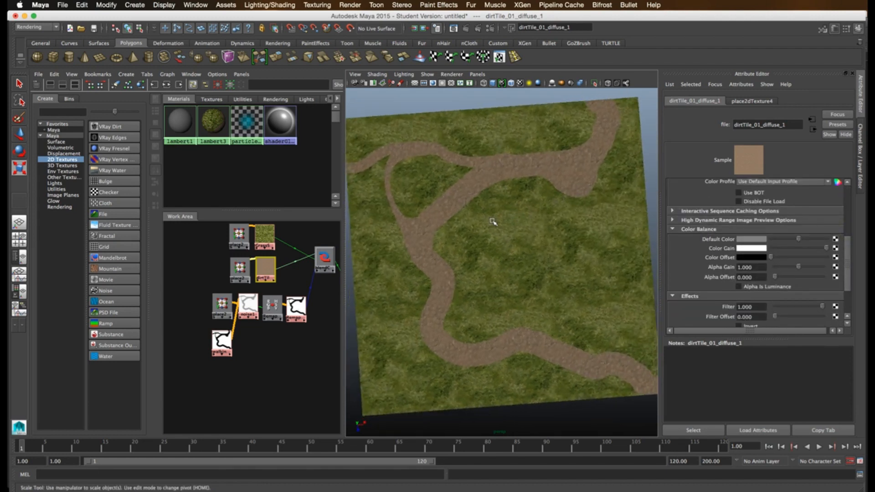
right_click_drag(494, 222, 546, 215, "alt")
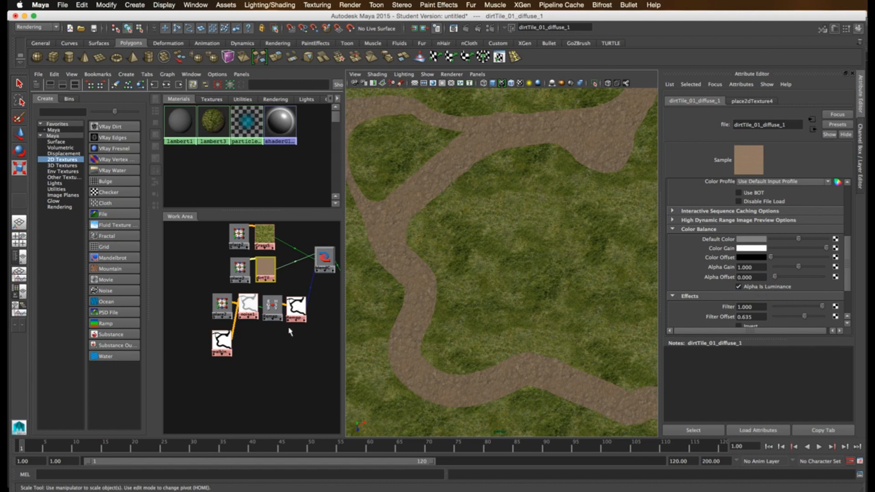
Step: Turn on Pre Filter for walkingPath_2k_sharp_1 with a radius of 8.788 and inspect the path edges on the plane
left_click(222, 343)
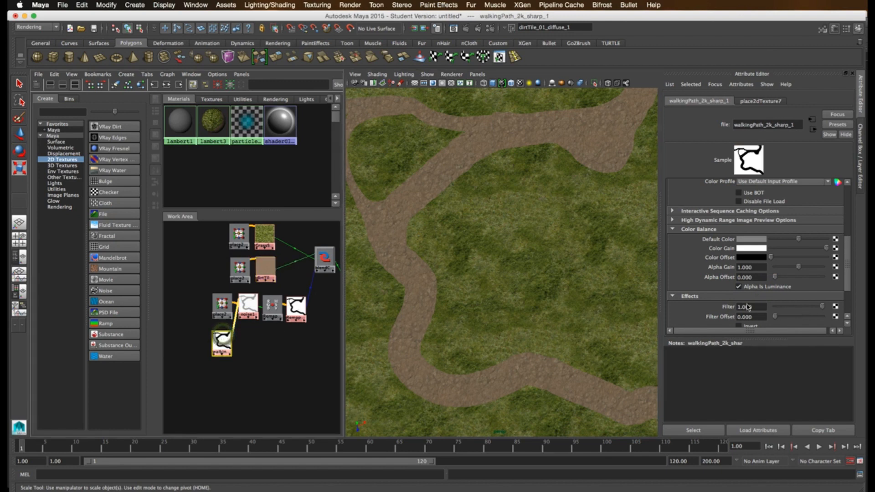
scroll(778, 214, "up", 5)
left_click(739, 204)
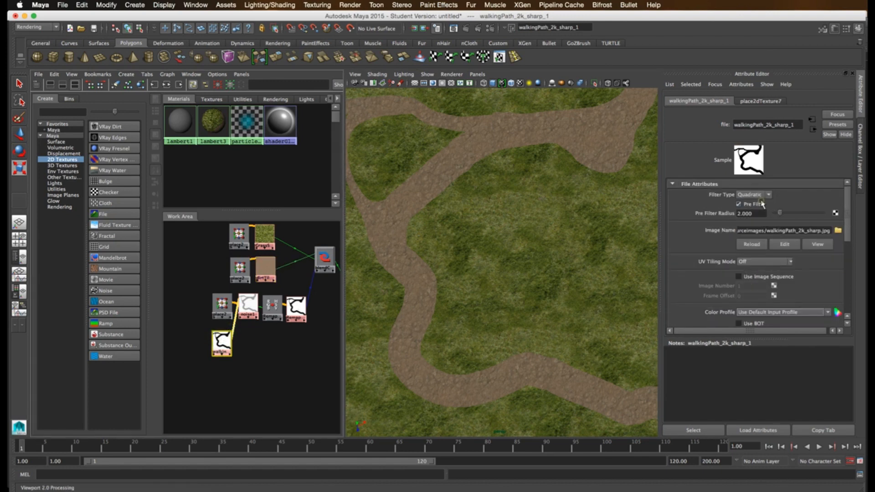
left_click_drag(780, 214, 817, 215)
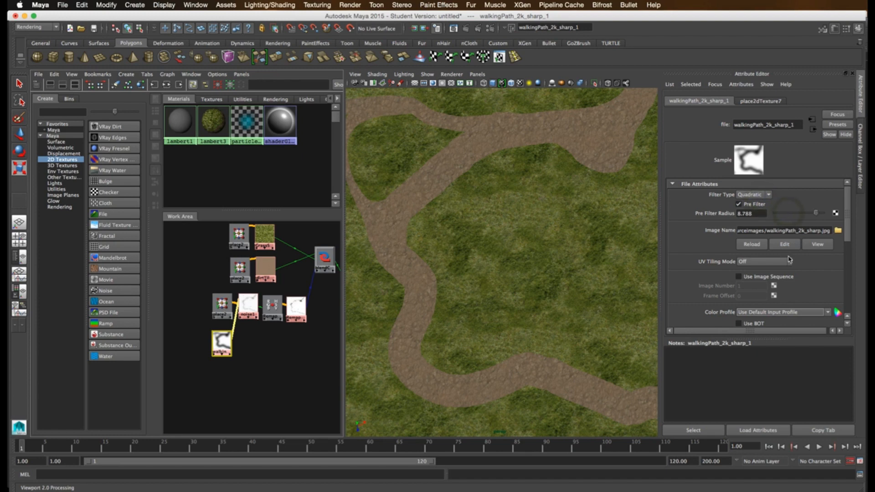
scroll(546, 255, "down", 5)
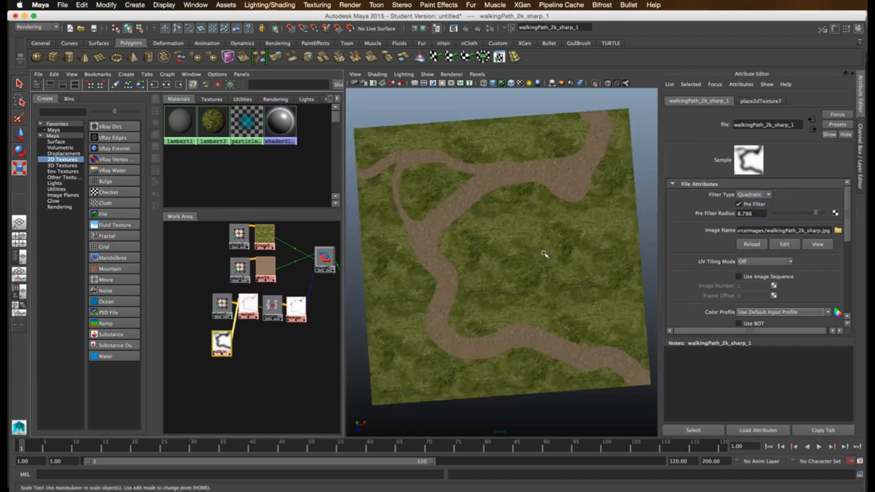
scroll(542, 247, "up", 7)
scroll(542, 247, "down", 2)
mouse_move(523, 202)
left_mouse_down("alt")
mouse_move(518, 189)
mouse_move(539, 195)
mouse_move(504, 191)
mouse_move(508, 199)
left_mouse_up("alt")
key("r")
left_click_drag(547, 249, 633, 253, "alt")
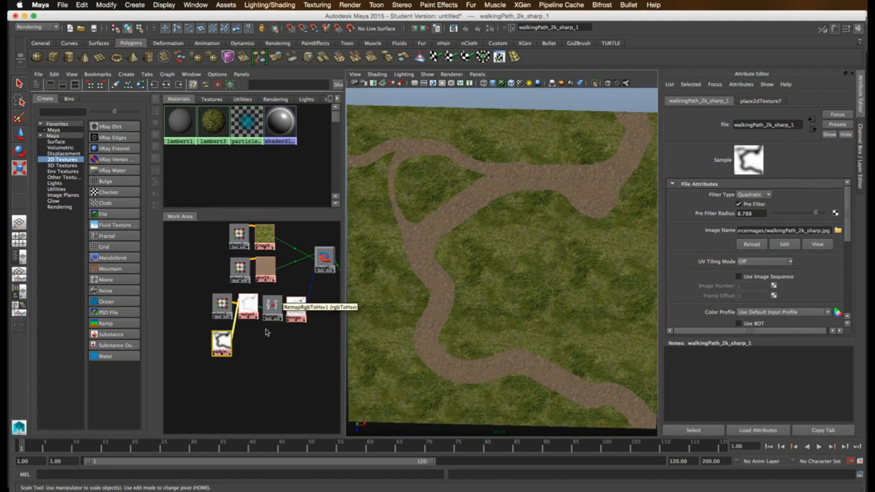
Step: Replace the sharp walking path texture in the network with walkingPath_2k_blur_1, placed below noise1
middle_click_drag(222, 343, 221, 342)
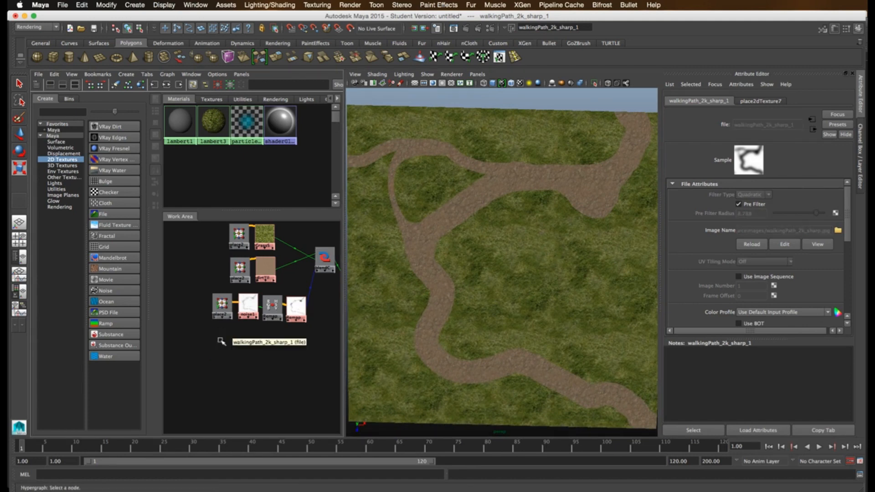
key("Delete")
left_click(218, 101)
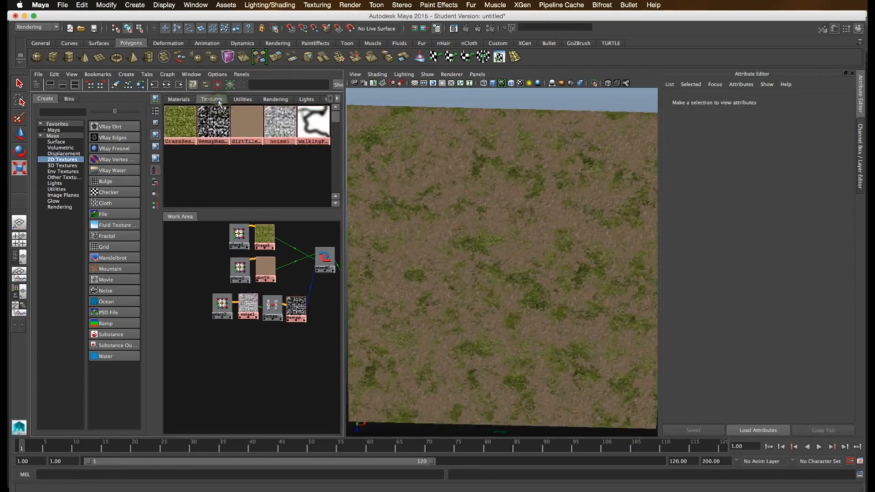
left_click(312, 124)
middle_click_drag(268, 298, 246, 345)
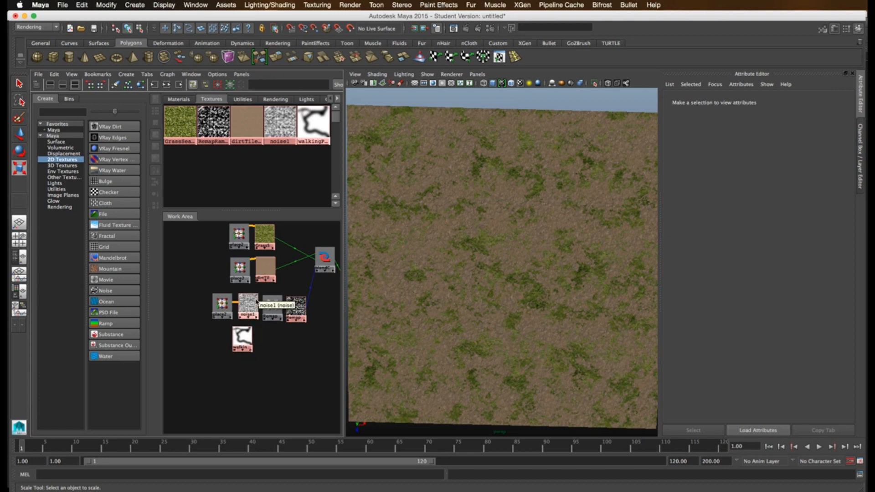
left_click(247, 317)
left_click_drag(242, 339, 228, 357)
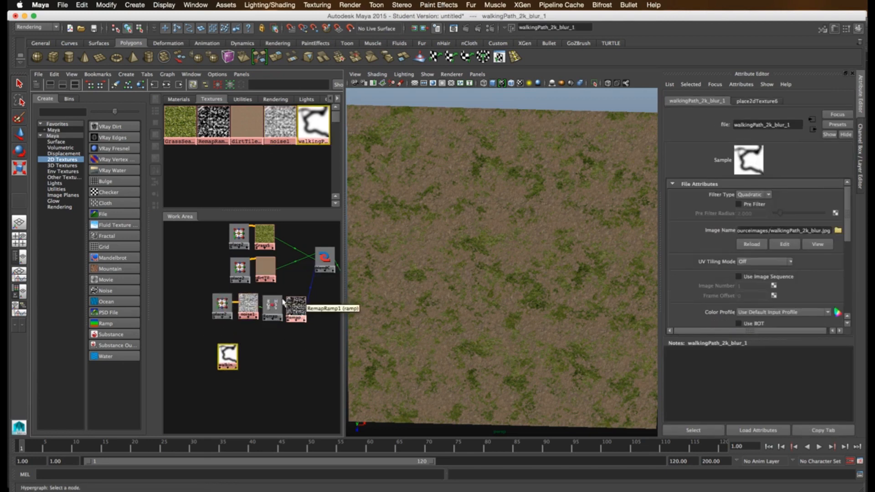
Step: Insert a color remap on walkingPath_2k_blur_1 and line up the texture, RGB to HSV and ramp nodes below noise1
scroll(776, 299, "down", 5)
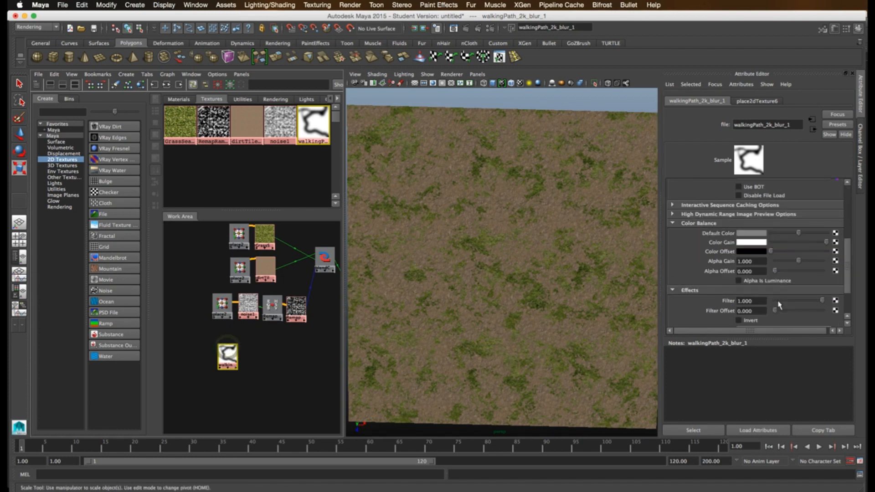
scroll(769, 285, "down", 3)
left_click(770, 285)
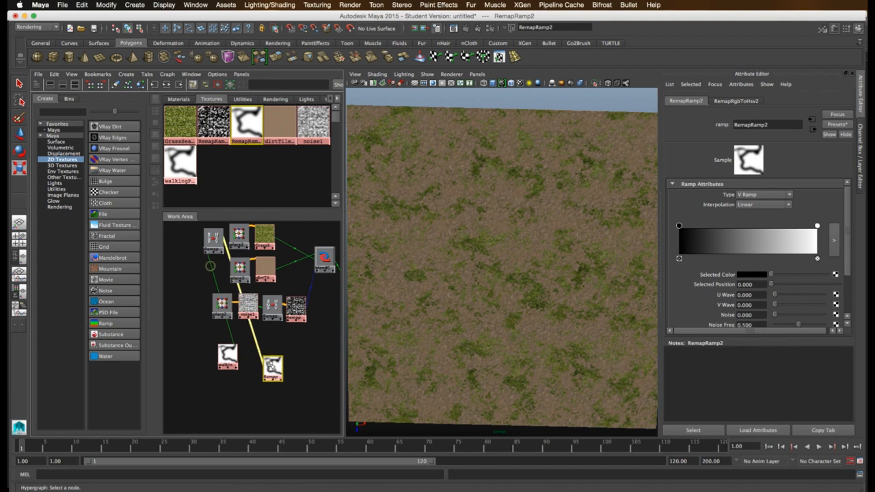
left_click(249, 368)
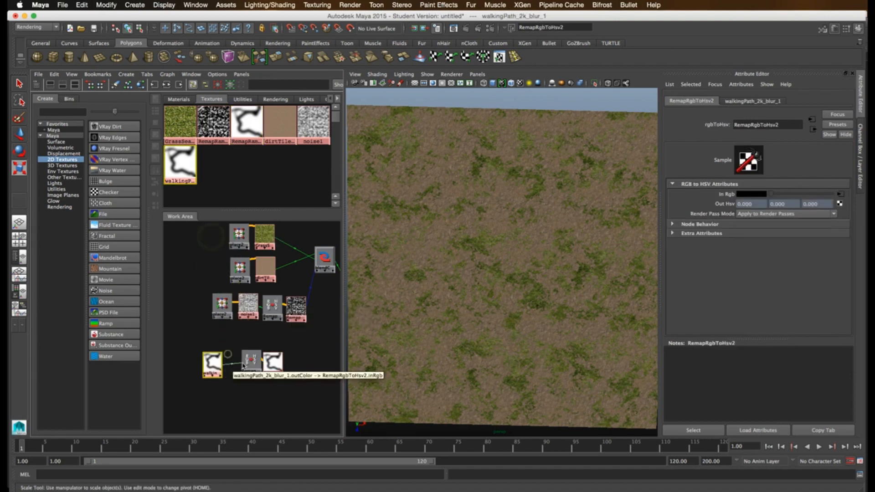
Step: Connect the blurred path's remap ramp to the Threshold and Amplitude of noise1
left_click(248, 305)
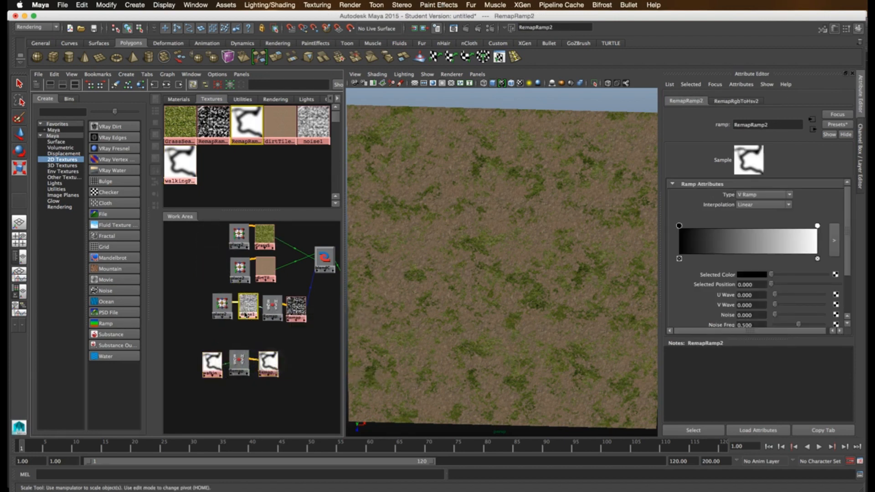
middle_click_drag(268, 363, 665, 212)
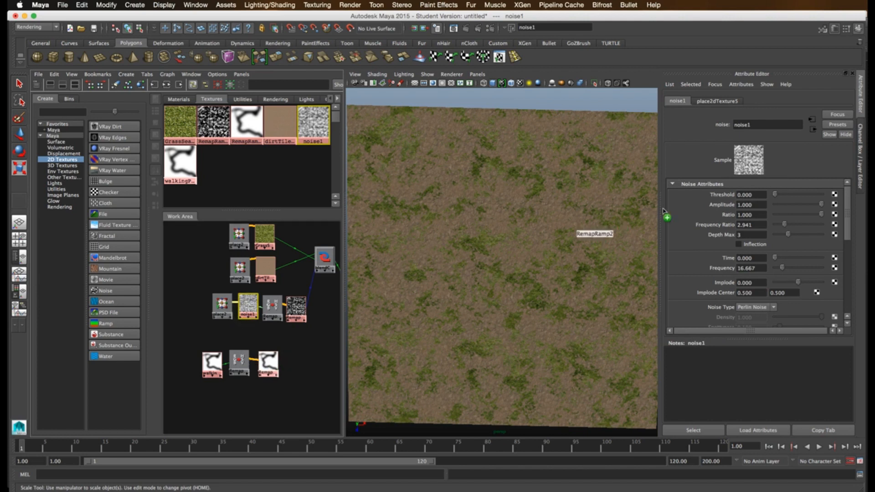
middle_click_drag(710, 197, 711, 196)
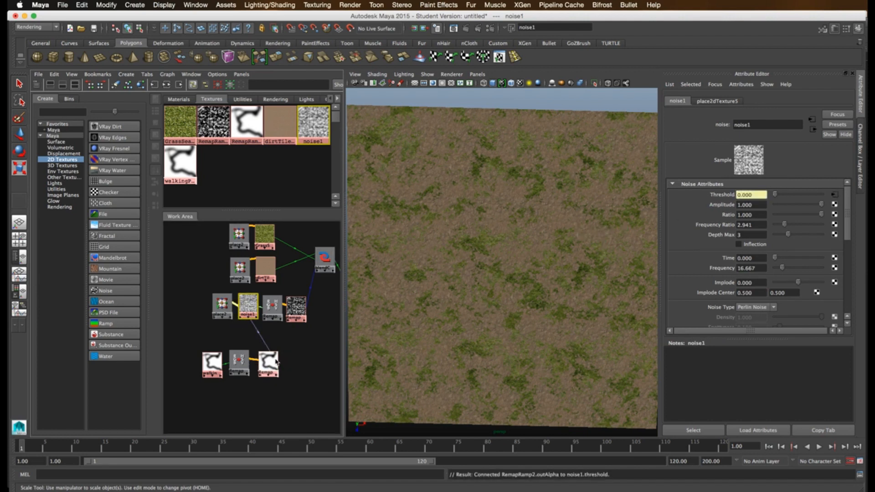
middle_click_drag(721, 212, 721, 206)
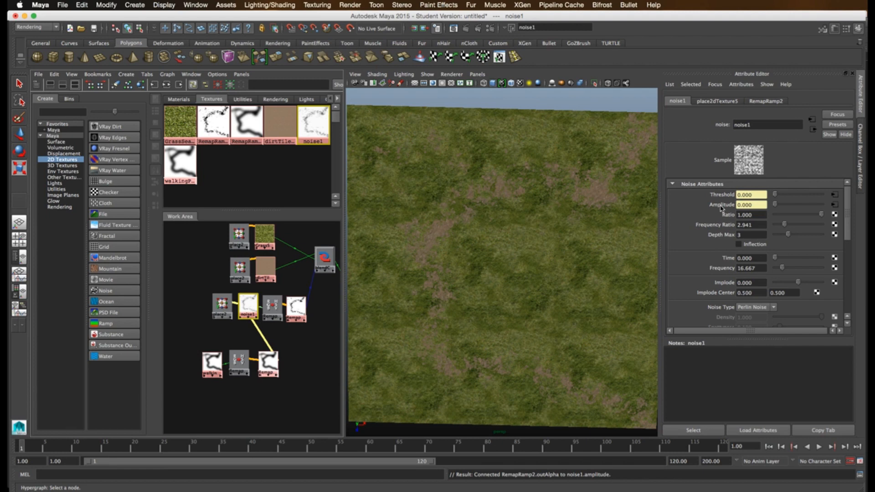
Step: Preview RemapRamp2 as a rendered texture image, inspect its blurred path, and close the preview
left_click(269, 367)
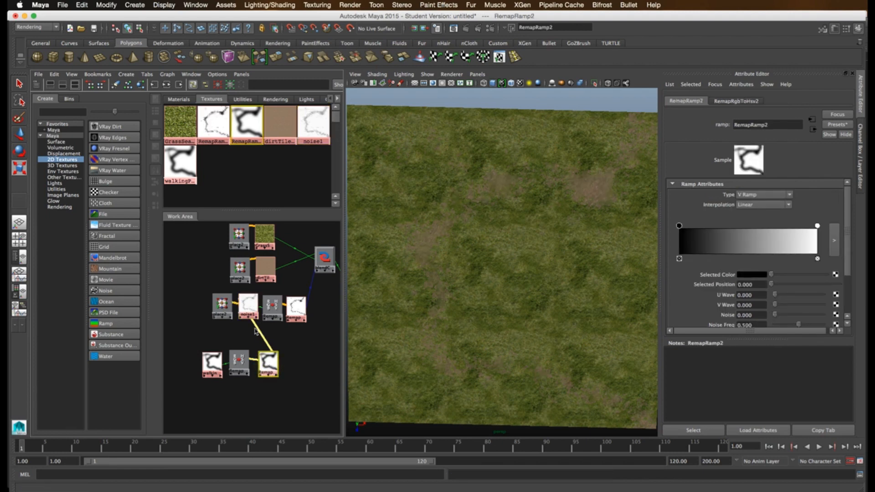
scroll(260, 330, "up", 5)
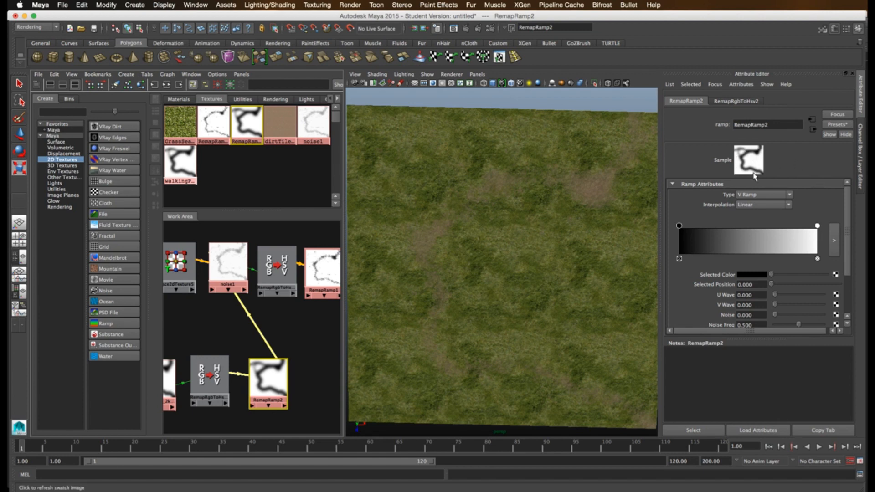
scroll(283, 362, "down", 2)
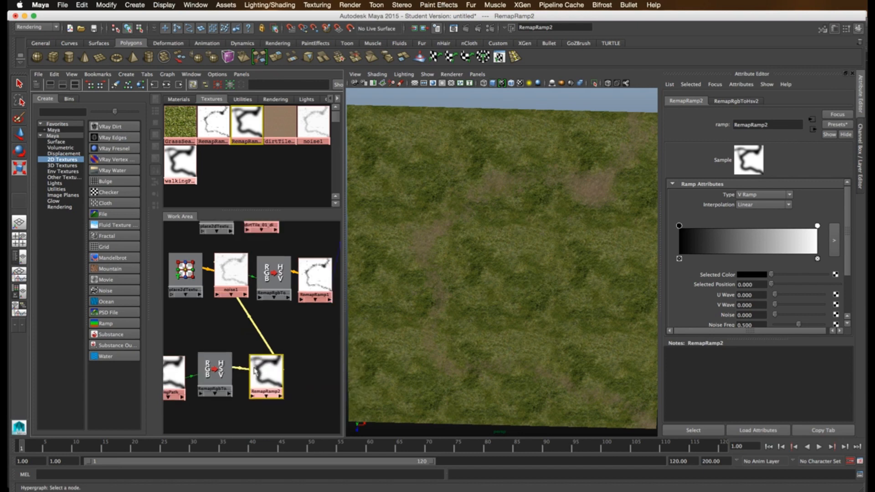
middle_click_drag(256, 368, 283, 361, "alt")
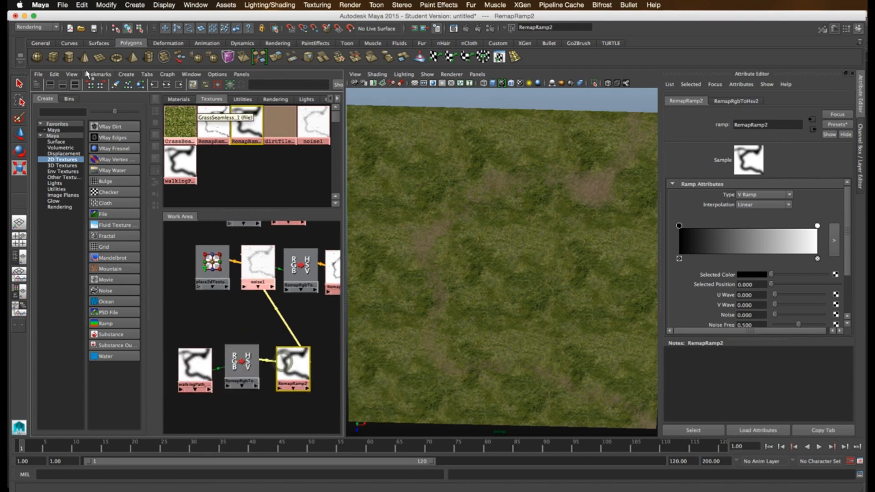
left_click(54, 74)
left_click(91, 293)
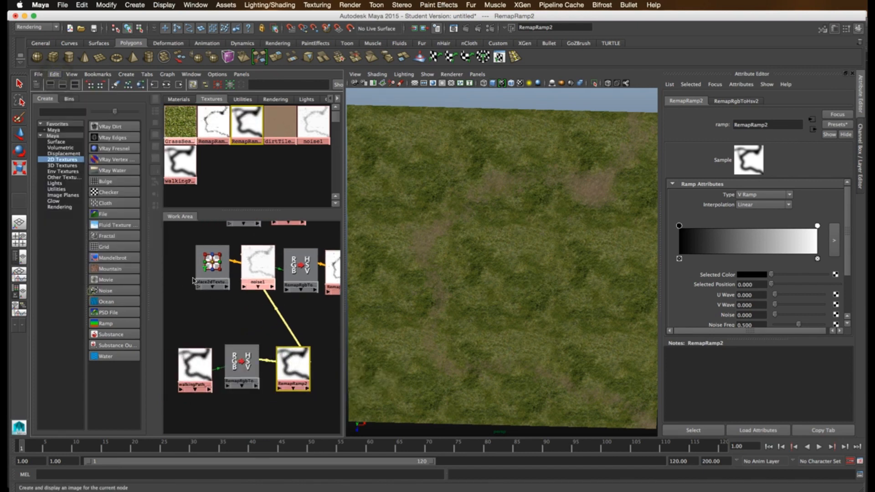
left_click_drag(351, 131, 532, 86)
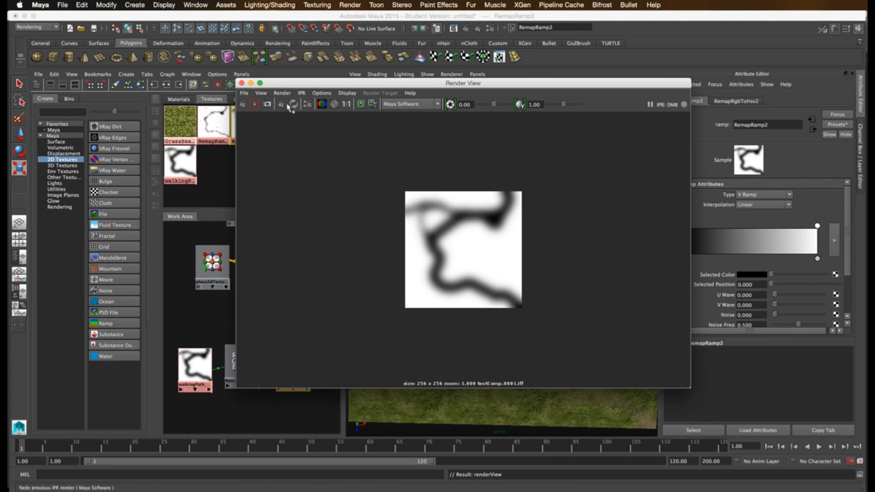
left_click(242, 83)
Step: Adjust the path width with the RemapRamp2 handles, ending with black at position 0.485 and white at 0.974
left_click_drag(679, 226, 751, 227)
left_click_drag(817, 226, 772, 226)
left_click_drag(469, 223, 616, 231, "alt")
key("r")
left_click_drag(751, 226, 709, 227)
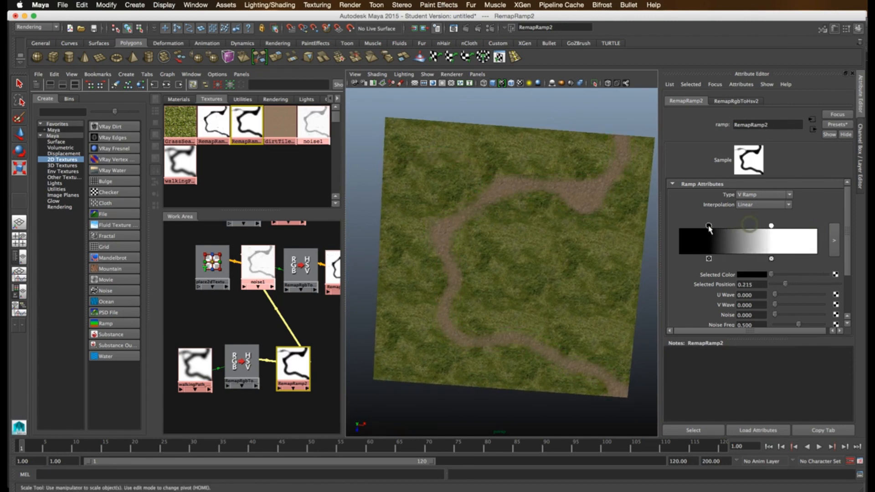
left_click_drag(771, 226, 814, 227)
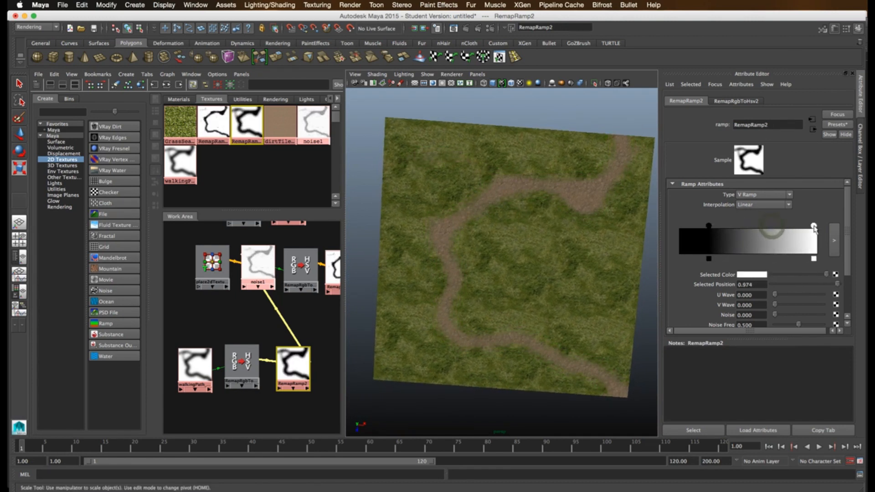
left_click_drag(709, 226, 746, 227)
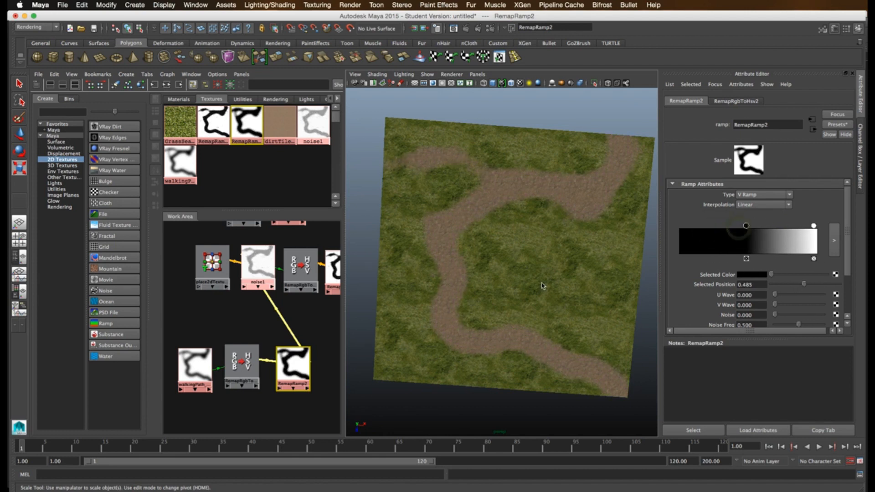
Step: Try Frequency Ratio values of 3.735 and 2.500 on noise1 and check the path edge on the plane
middle_click_drag(298, 351, 280, 365, "alt")
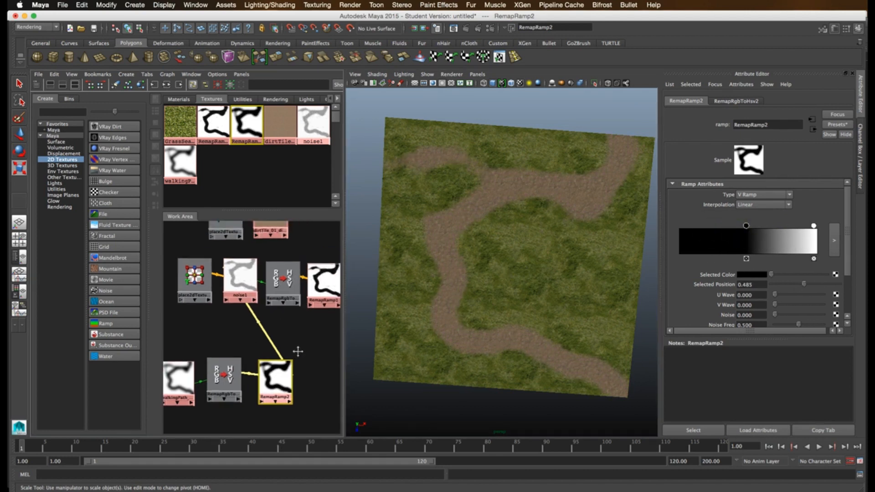
left_click(241, 279)
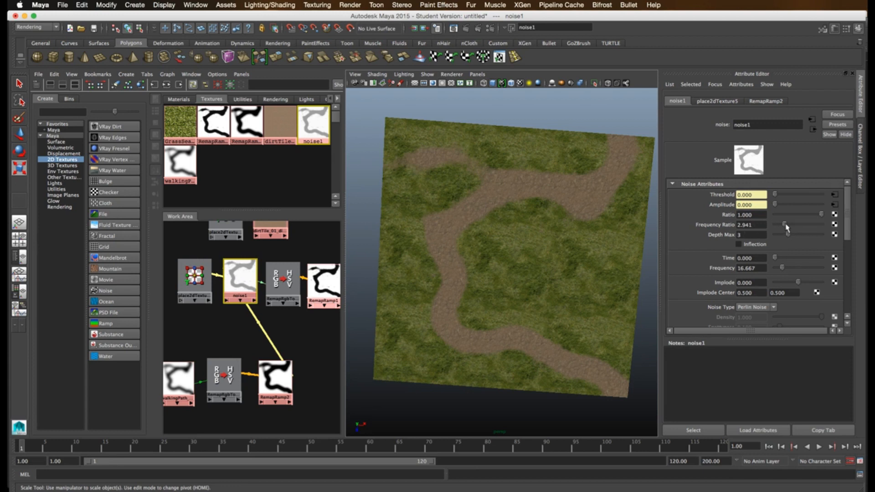
mouse_move(609, 231)
left_mouse_down("alt")
mouse_move(608, 220)
mouse_move(601, 227)
left_mouse_up("alt")
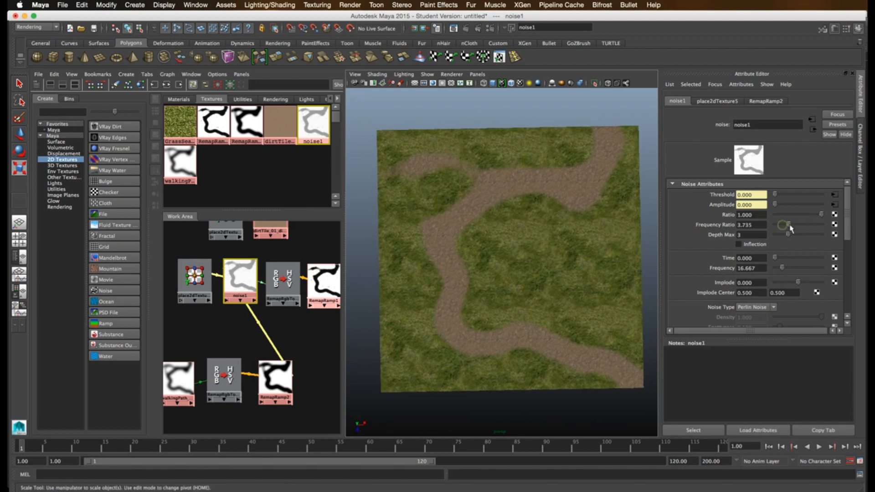
scroll(597, 222, "up", 10)
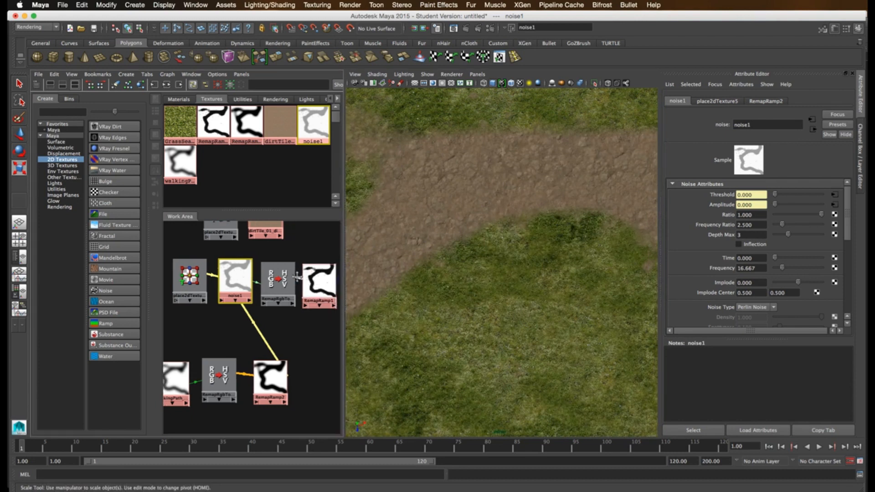
Step: Move the RemapRamp1 white handle to the end of the ramp and the black handle to position 0.663
middle_click_drag(273, 328, 249, 329, "alt")
left_click(300, 285)
left_click_drag(801, 226, 835, 231)
mouse_move(763, 227)
left_mouse_down()
mouse_move(752, 226)
mouse_move(772, 227)
left_mouse_up()
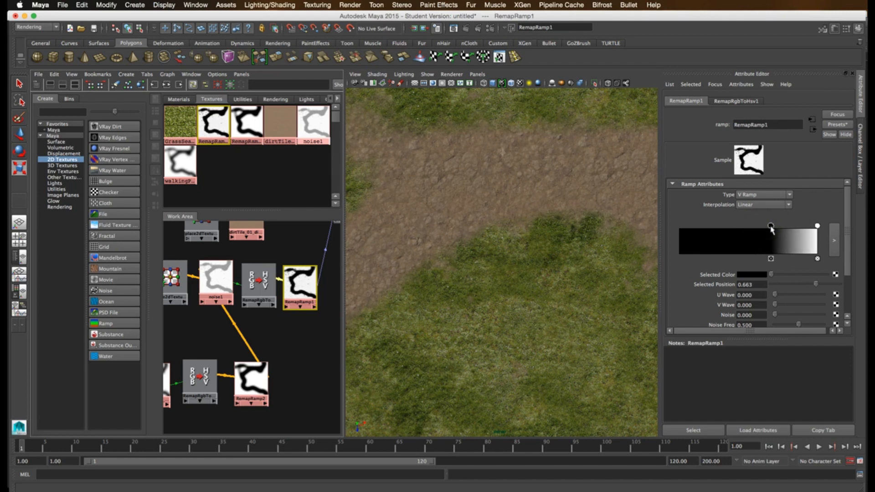
Step: Set noise1 to Frequency 3.922, Frequency Ratio 3.735 and Depth Max 4
scroll(297, 298, "up", 5)
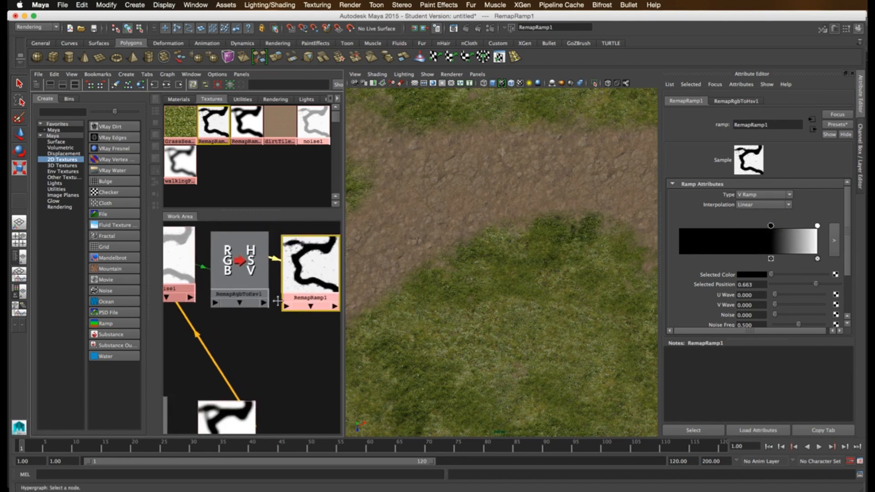
left_click(174, 270)
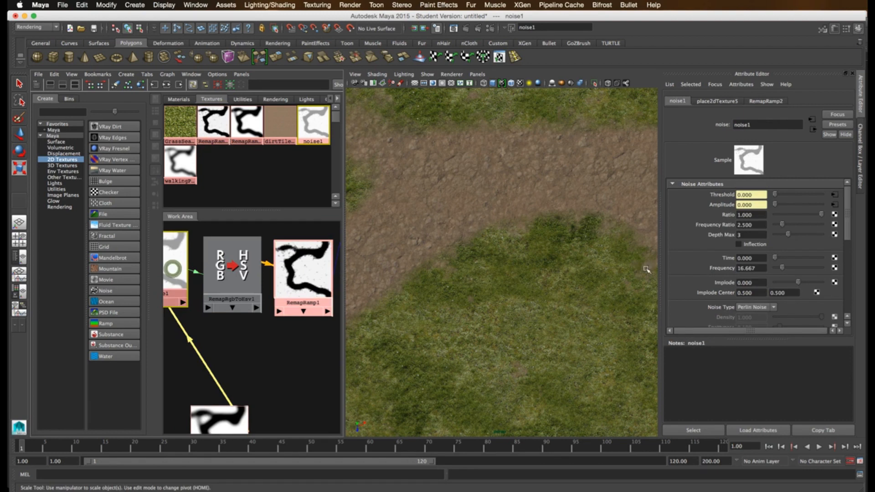
left_click_drag(778, 270, 777, 265)
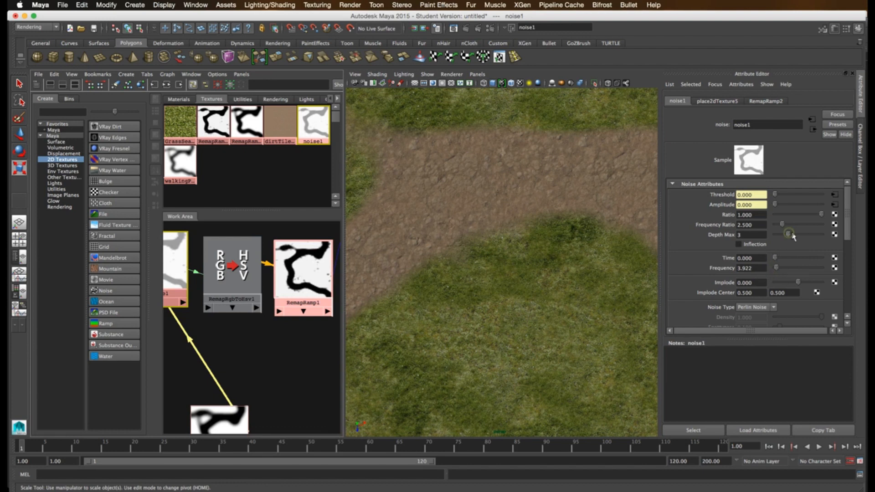
left_click_drag(784, 226, 790, 227)
scroll(547, 244, "down", 10)
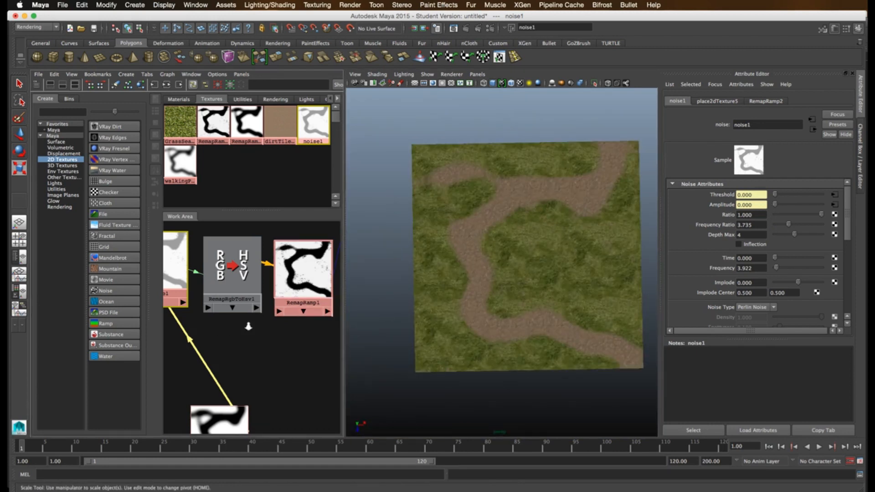
Step: Disconnect the grass and dirt textures from blendColors1 so the plane shows the plain blend colors
scroll(248, 326, "down", 3)
scroll(257, 372, "down", 1)
scroll(258, 371, "down", 1)
middle_click_drag(253, 372, 300, 372, "alt")
middle_click_drag(318, 260, 269, 292, "alt")
left_click(263, 295)
key("Delete")
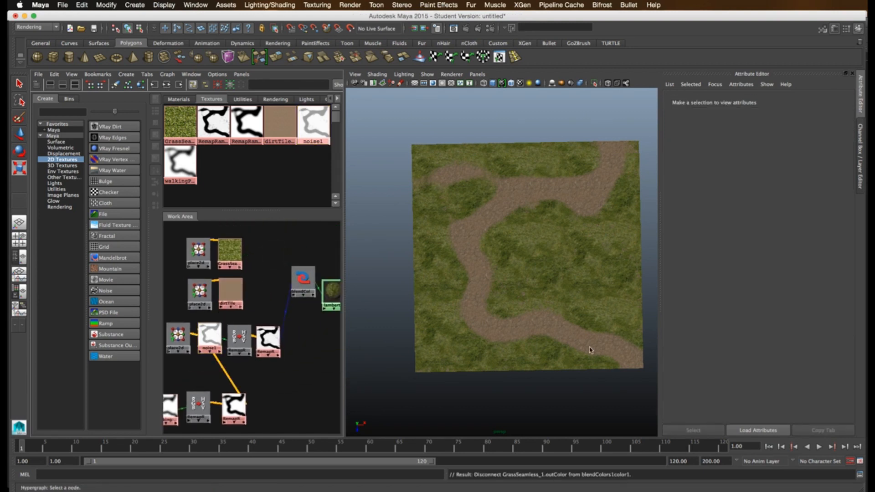
Step: Set the RemapRamp2 white handle to position 1.000 and widen the path by moving the black handle to slightly below 0.696
left_click(230, 403)
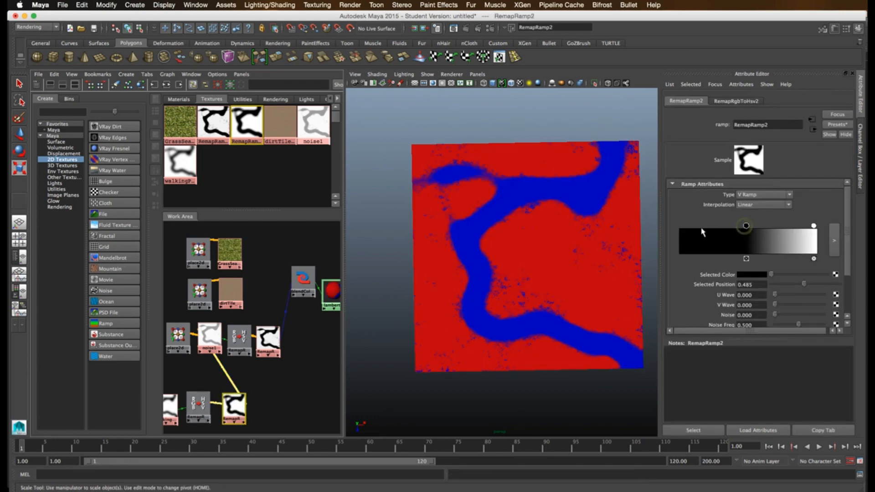
mouse_move(739, 231)
left_mouse_down()
mouse_move(699, 227)
mouse_move(775, 230)
mouse_move(729, 230)
mouse_move(744, 230)
left_mouse_up()
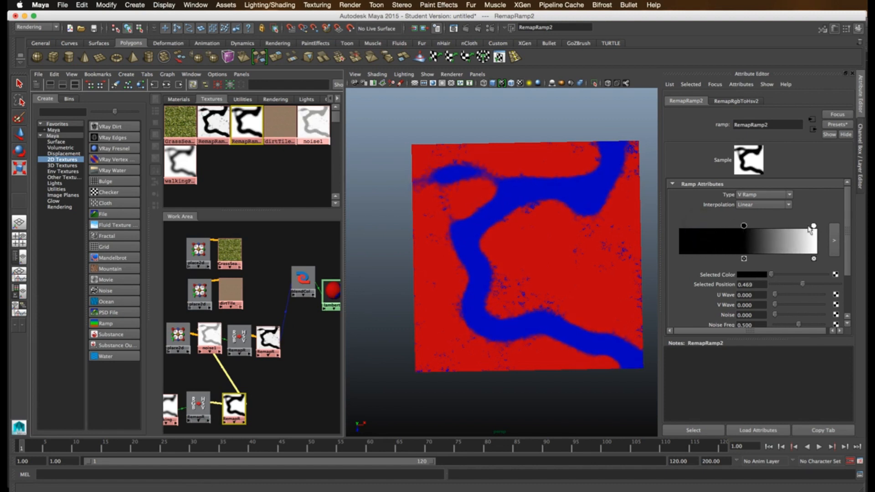
left_click_drag(814, 226, 827, 230)
left_click_drag(744, 227, 777, 228)
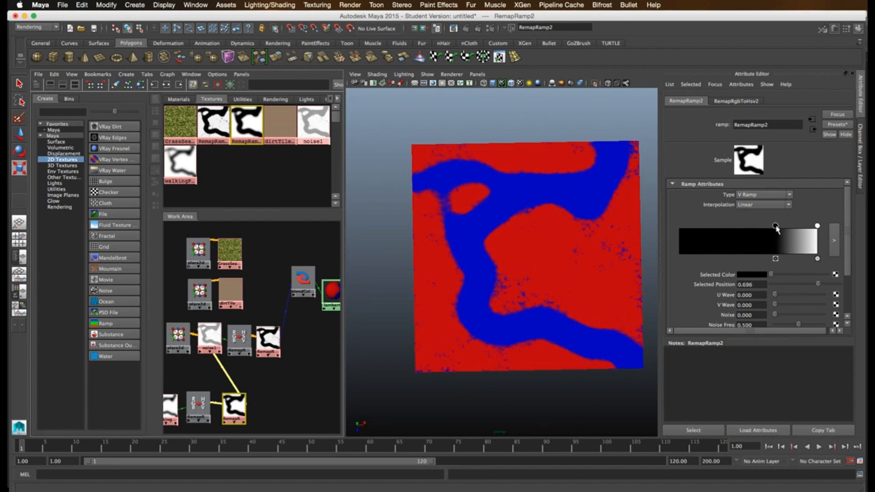
left_click(818, 226)
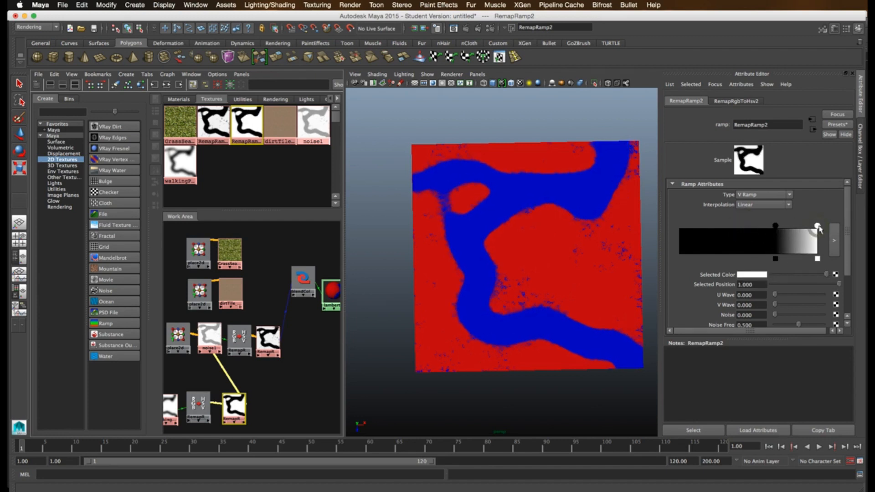
left_click_drag(771, 228, 764, 227)
Step: Set the Frequency Ratio of noise1 to 2.324 and its Depth Max to 5
left_click(269, 341)
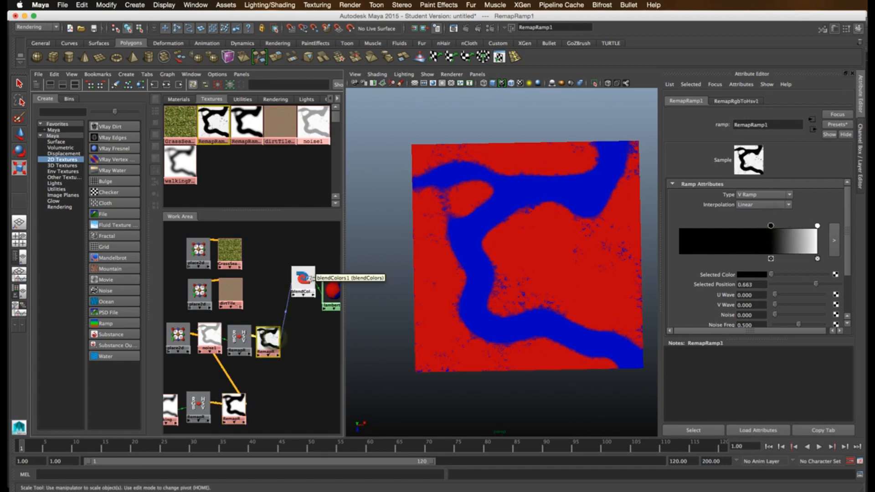
left_click(209, 338)
left_click_drag(810, 219, 783, 224)
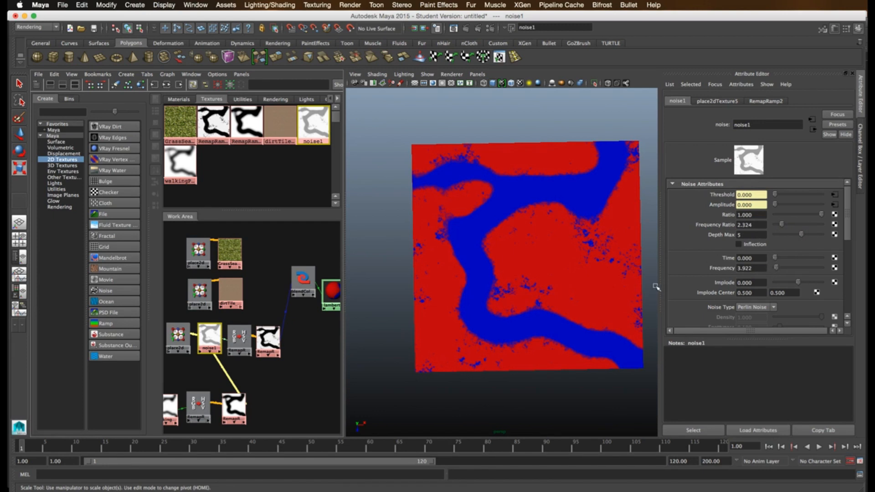
Step: Narrow the path by moving the RemapRamp2 black handle to position 0.290
scroll(583, 280, "up", 3)
mouse_move(582, 279)
left_mouse_down("alt")
mouse_move(600, 256)
mouse_move(588, 260)
mouse_move(610, 254)
mouse_move(586, 260)
mouse_move(588, 283)
left_mouse_up("alt")
left_click(234, 403)
left_click_drag(763, 228, 720, 239)
mouse_move(527, 263)
left_mouse_down("alt")
mouse_move(533, 256)
mouse_move(502, 248)
mouse_move(528, 262)
left_mouse_up("alt")
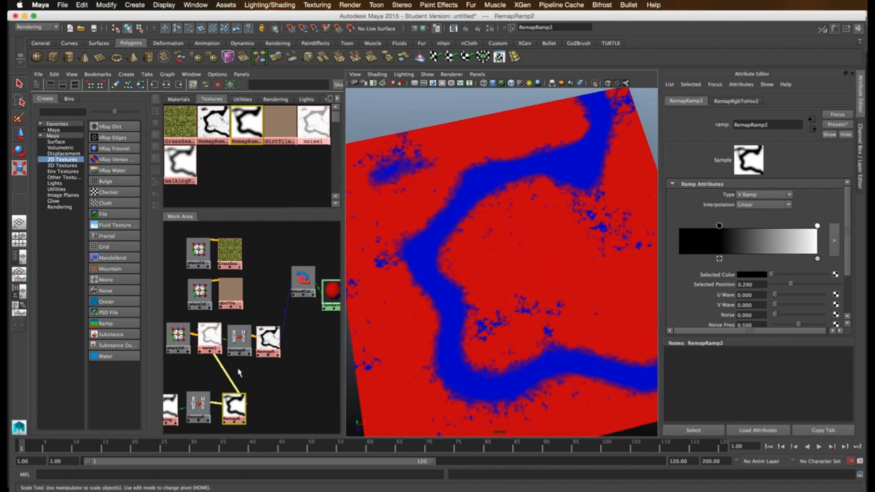
Step: Tune noise1 to Frequency Ratio 2.147, Depth Max 3, Time 0.441 and Frequency 30.392
left_click(209, 338)
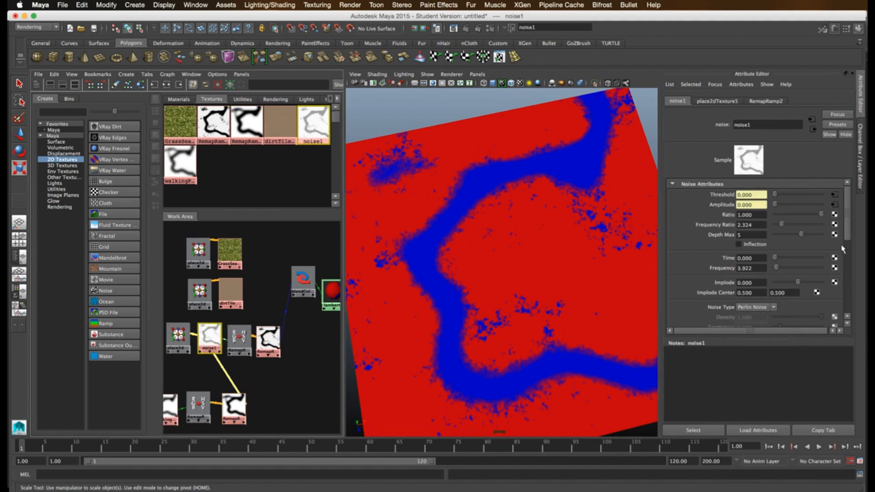
left_click_drag(782, 224, 794, 237)
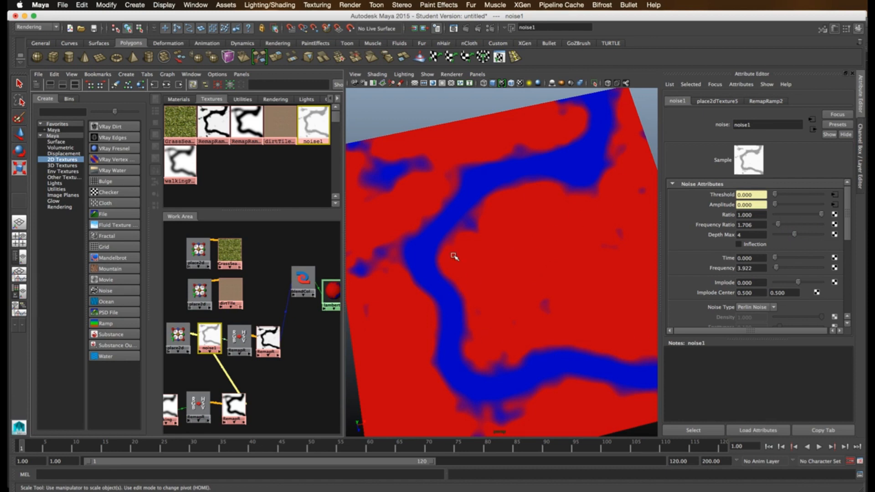
mouse_move(778, 258)
left_mouse_down()
mouse_move(827, 258)
mouse_move(787, 269)
mouse_move(809, 261)
mouse_move(796, 258)
left_mouse_up()
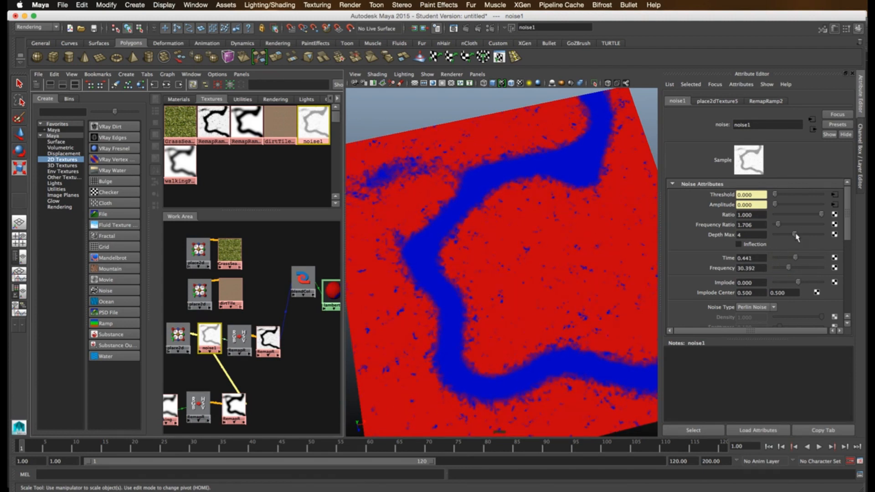
left_click_drag(778, 224, 780, 225)
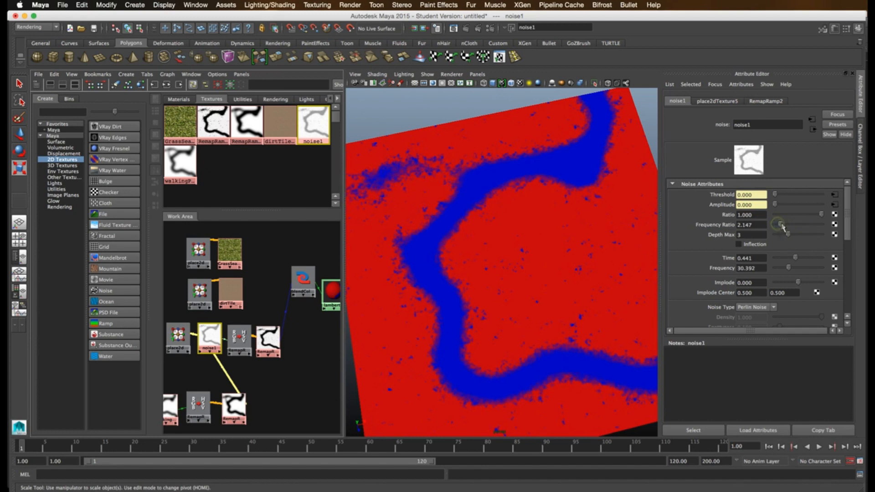
left_click_drag(629, 252, 588, 253, "alt")
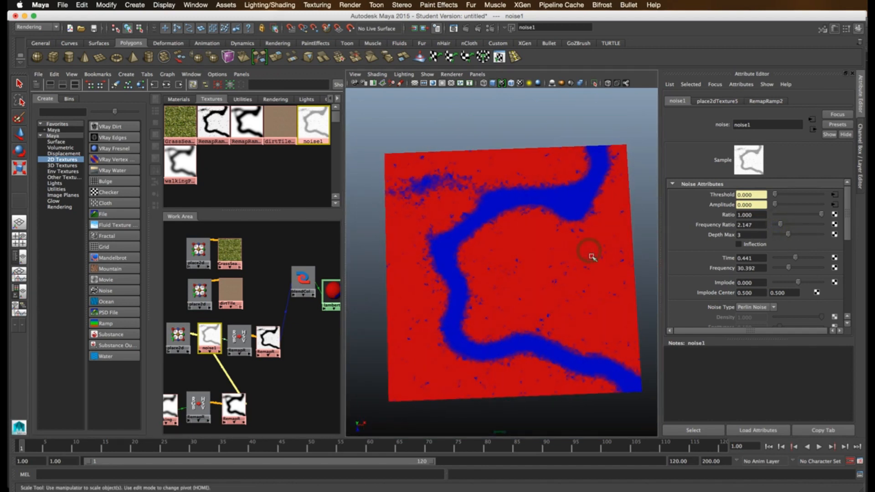
Step: Reconnect the dirt texture to color2 and the grass texture to color1 of blendColors1
middle_click_drag(237, 293, 303, 279)
left_click(314, 303)
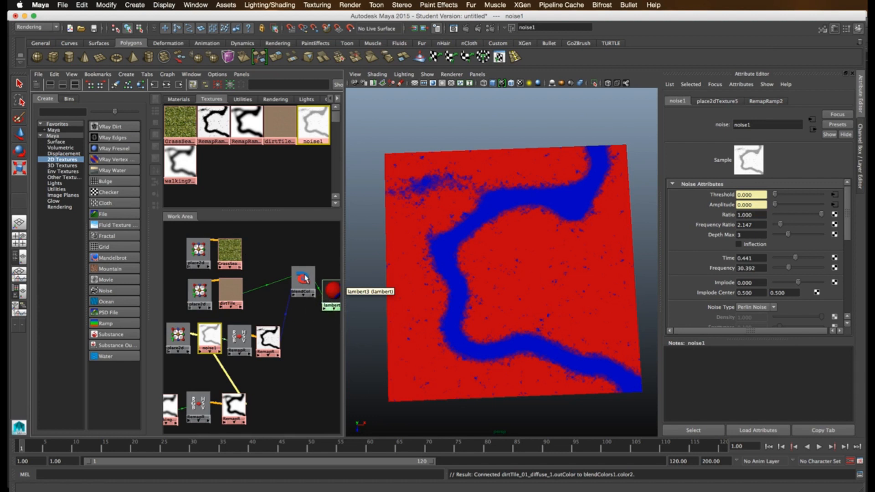
middle_click_drag(230, 251, 303, 279)
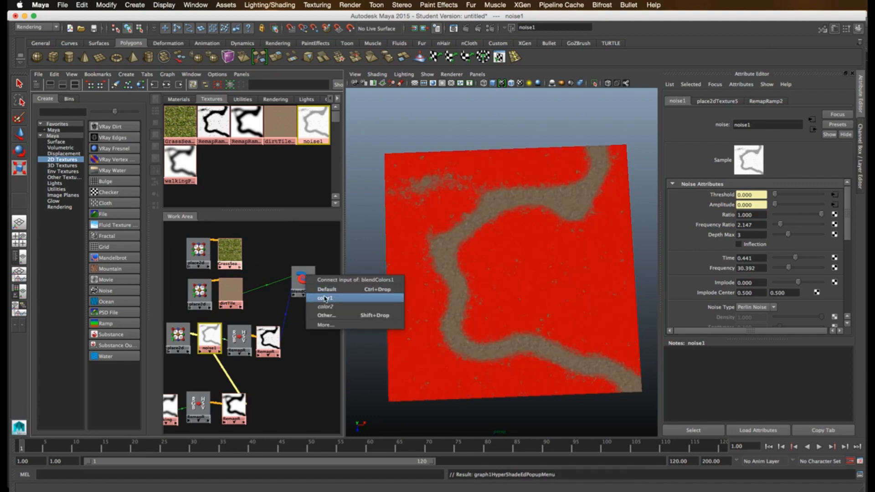
left_click(315, 295)
left_click_drag(494, 228, 493, 244, "alt")
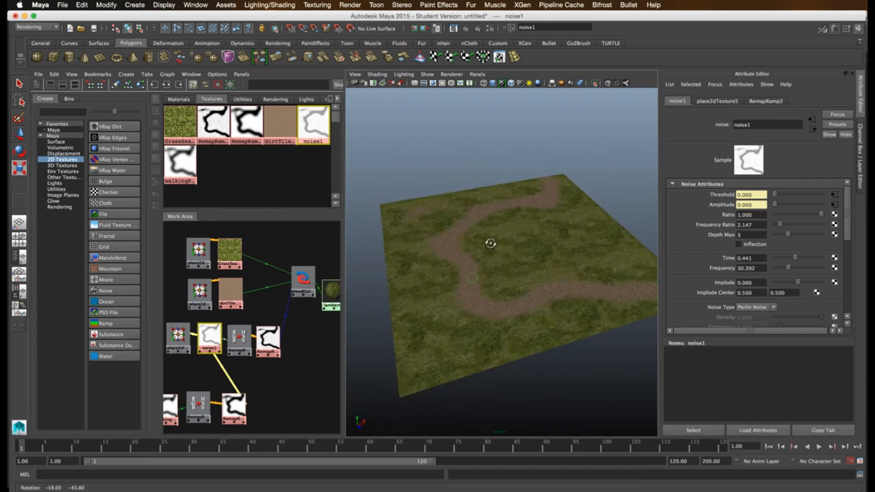
right_click_drag(492, 244, 548, 246, "alt")
left_click_drag(548, 246, 519, 250, "alt")
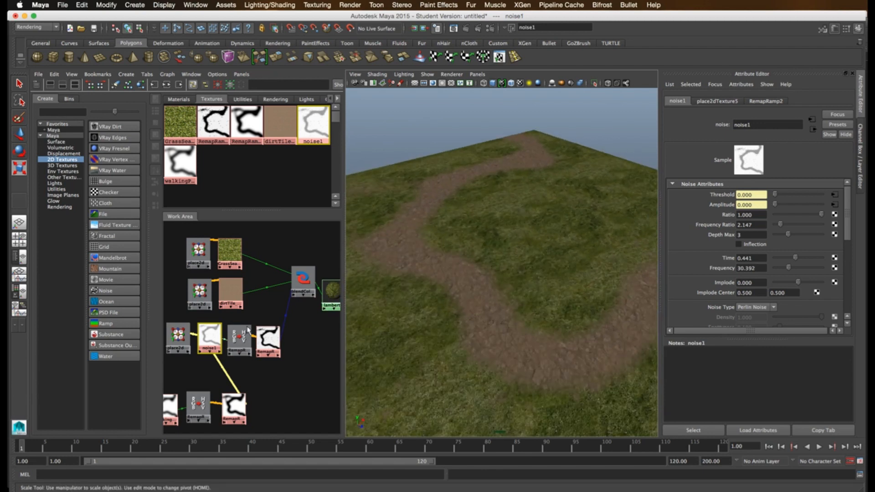
Step: Examine the dirt path's blend into the grass from perspective and overhead views, and show the RemapRamp2 attributes
scroll(243, 368, "down", 1)
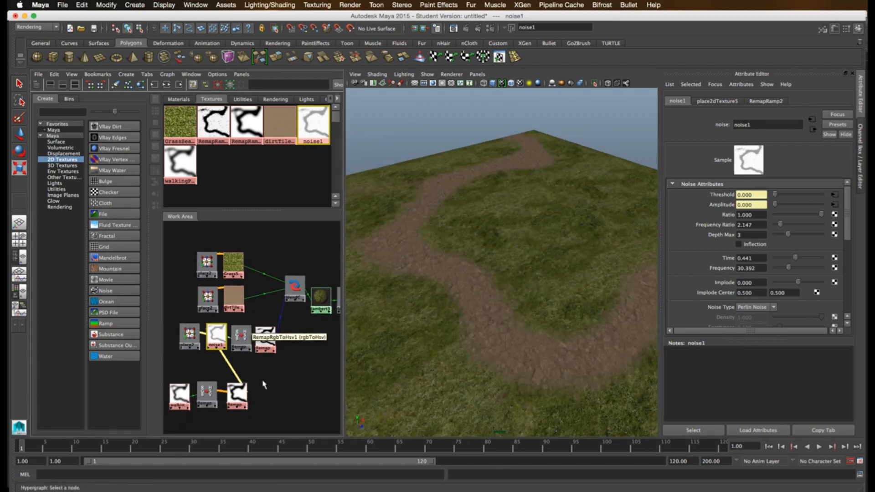
left_click_drag(600, 279, 568, 267, "alt")
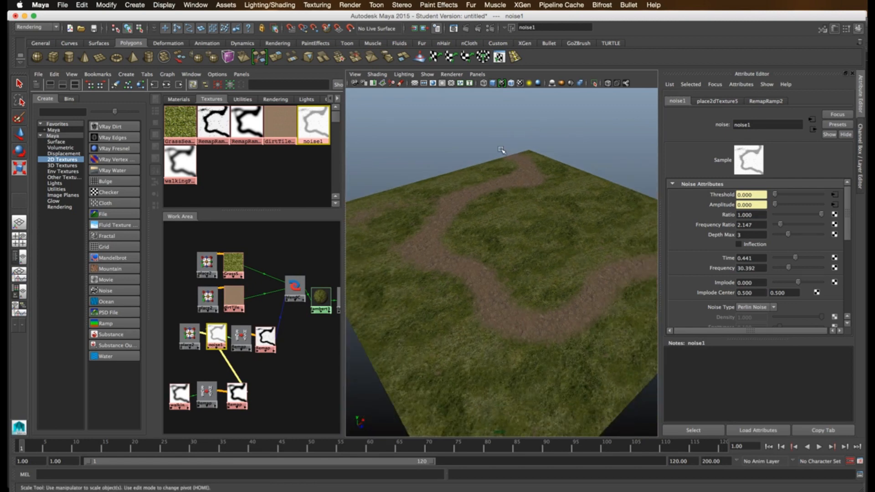
left_click_drag(607, 238, 586, 256, "alt")
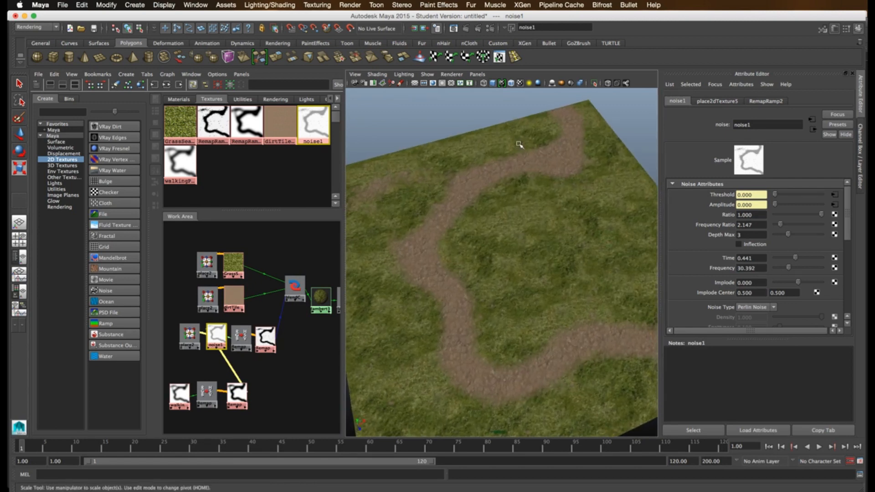
left_click_drag(559, 290, 543, 256, "alt")
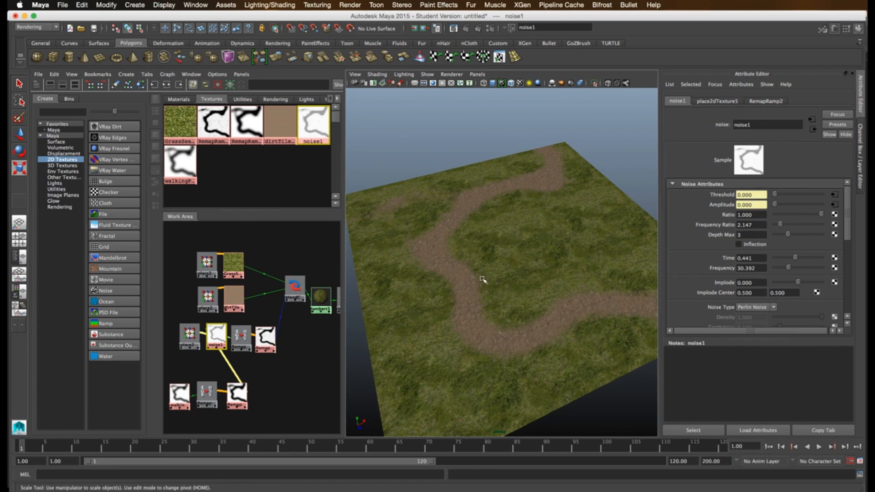
left_click_drag(514, 172, 506, 219, "alt")
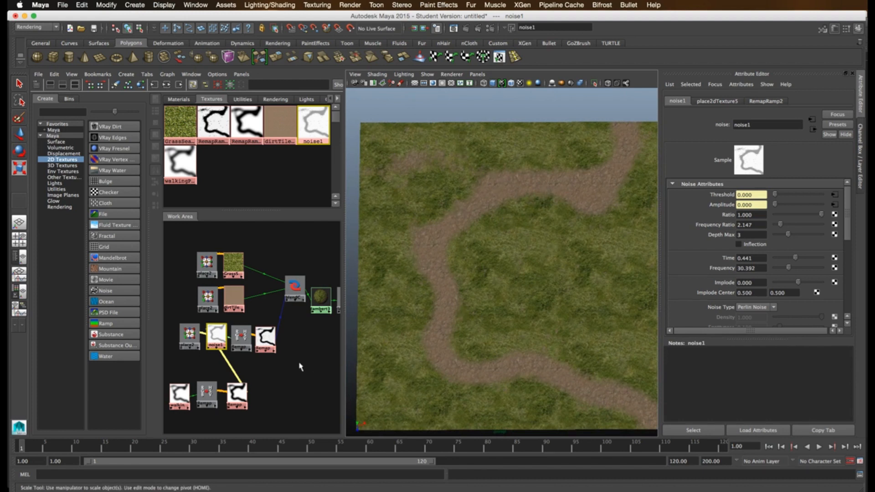
left_click_drag(217, 337, 213, 338)
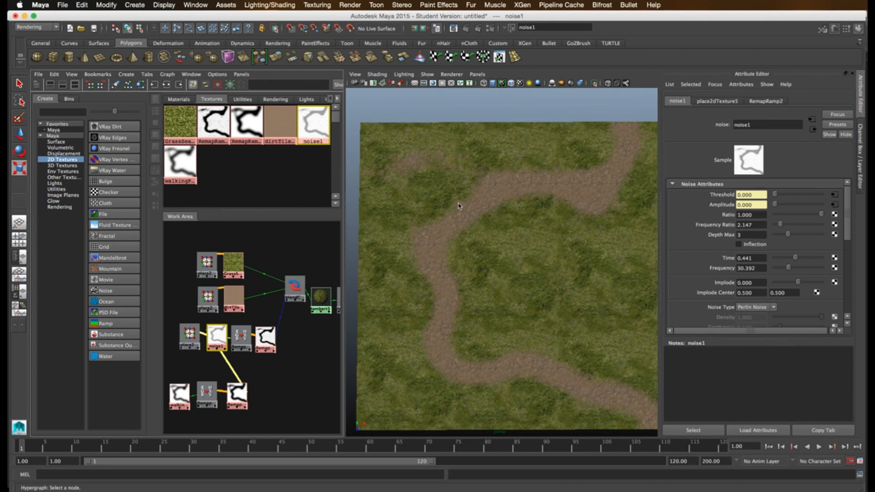
left_click(234, 394)
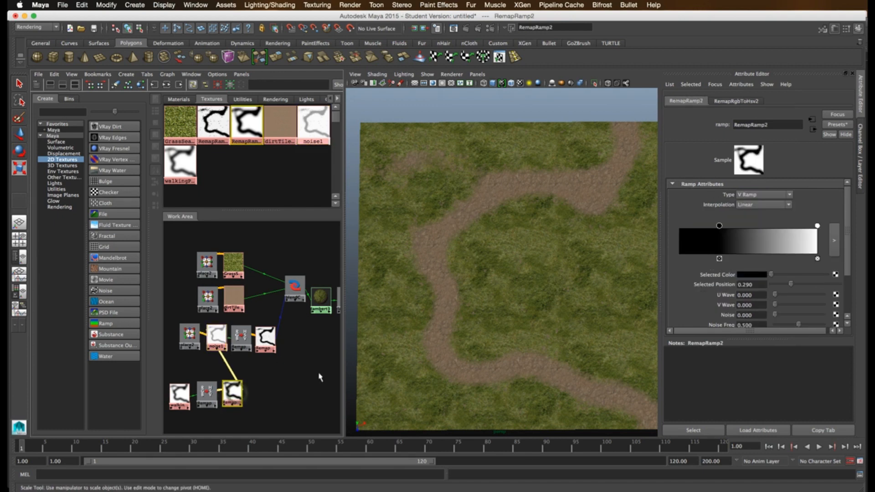
right_click_drag(473, 321, 572, 268, "alt")
left_click_drag(573, 267, 562, 257, "alt")
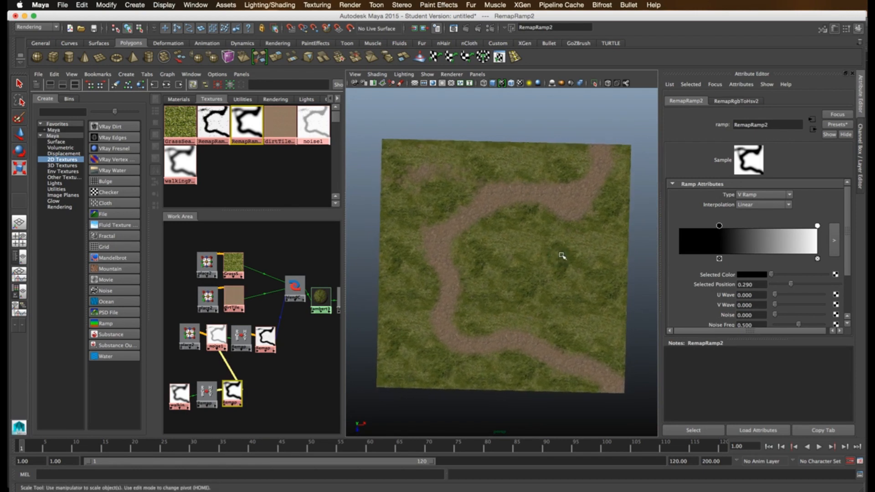
Step: Rearrange the shading network by shifting the noise1 and remap nodes aside and blendColors1 lower, and clear the selection
left_click_drag(298, 287, 184, 415)
mouse_move(265, 338)
left_mouse_down()
mouse_move(229, 350)
mouse_move(255, 339)
left_mouse_up()
left_click(294, 363)
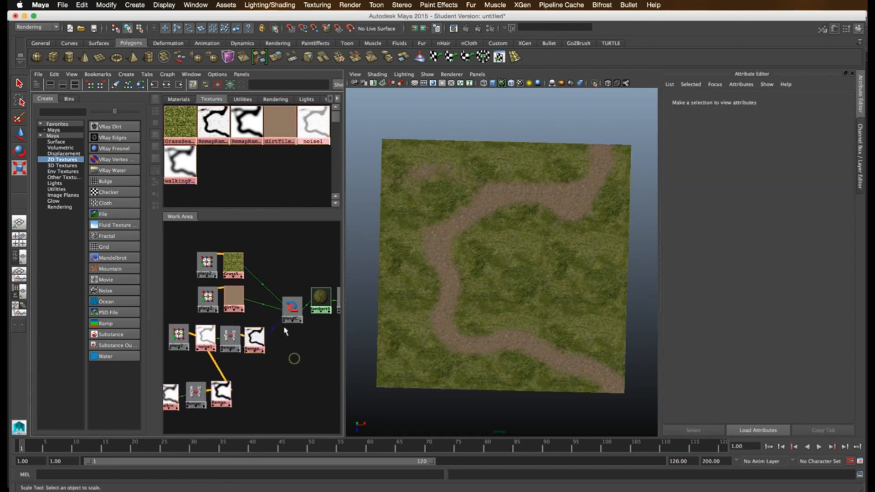